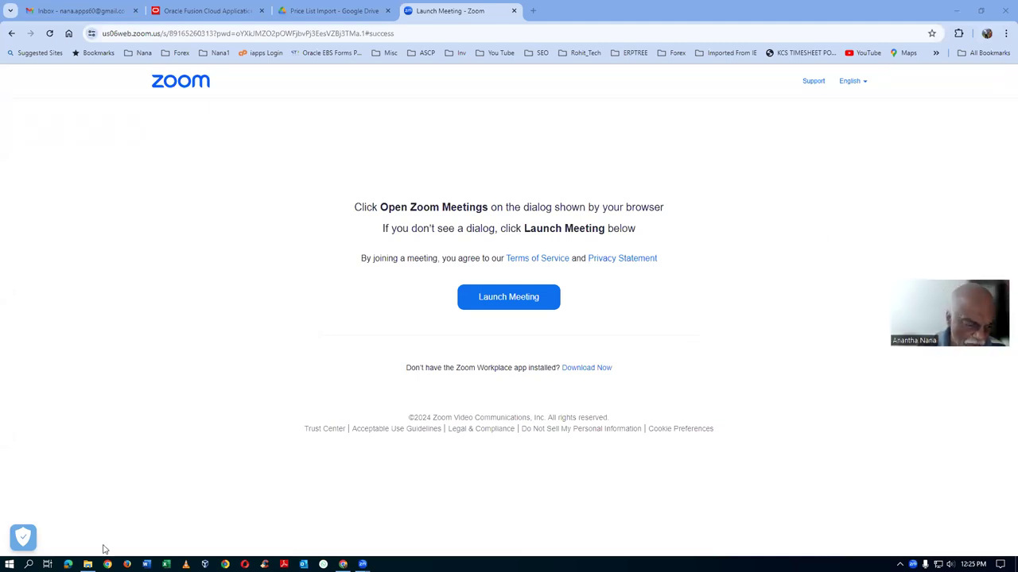
# Bring the Price List Import File Explorer window up over Chrome's Zoom launch page.
pyautogui.click(88, 564)
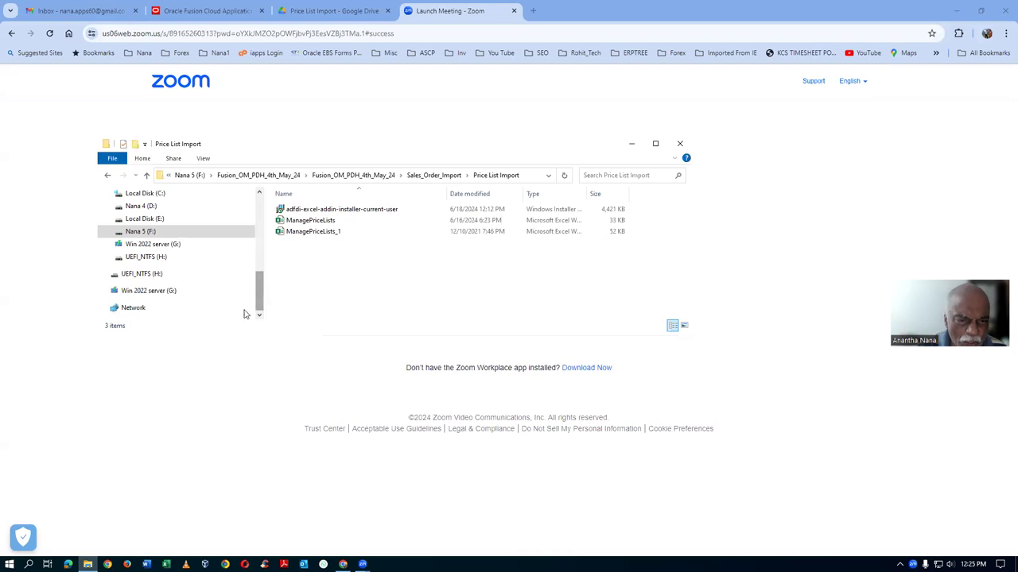
# Review the installer, ManagePriceLists and ManagePriceLists_1 files, then view the Google Drive copy.
pyautogui.click(434, 175)
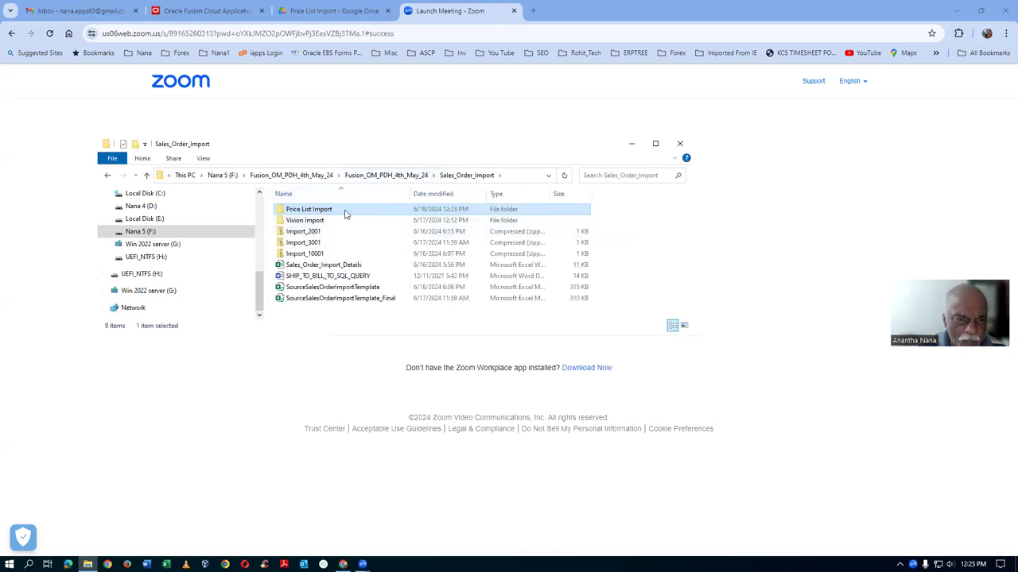
pyautogui.doubleClick(345, 213)
pyautogui.click(362, 213)
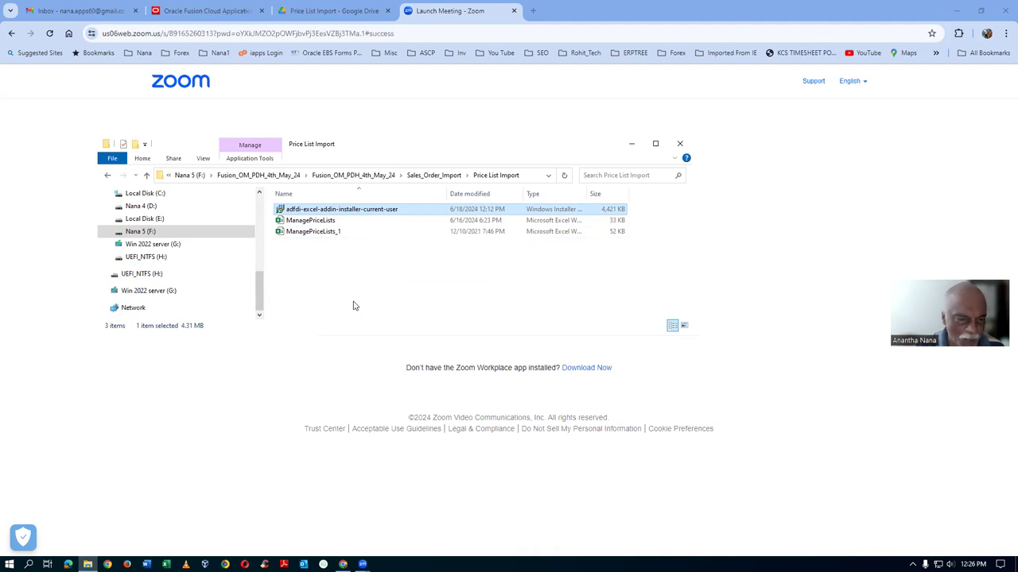
pyautogui.click(332, 224)
pyautogui.click(354, 213)
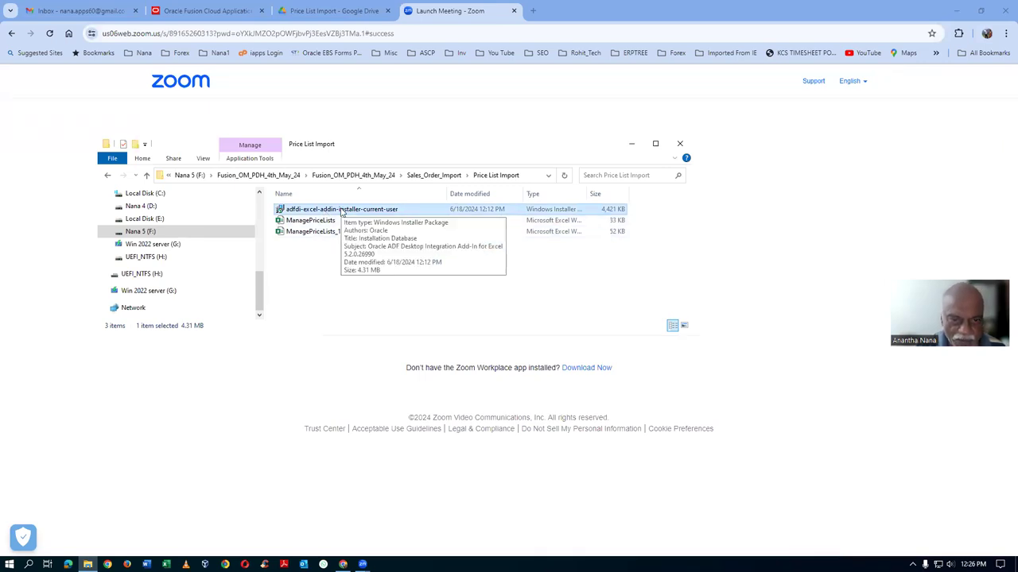
pyautogui.click(340, 318)
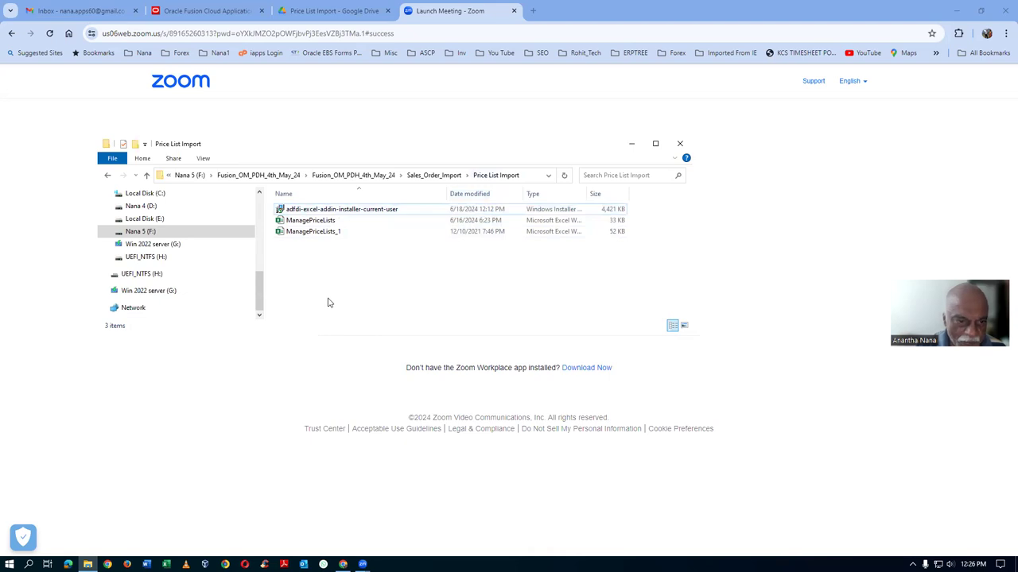
pyautogui.click(309, 223)
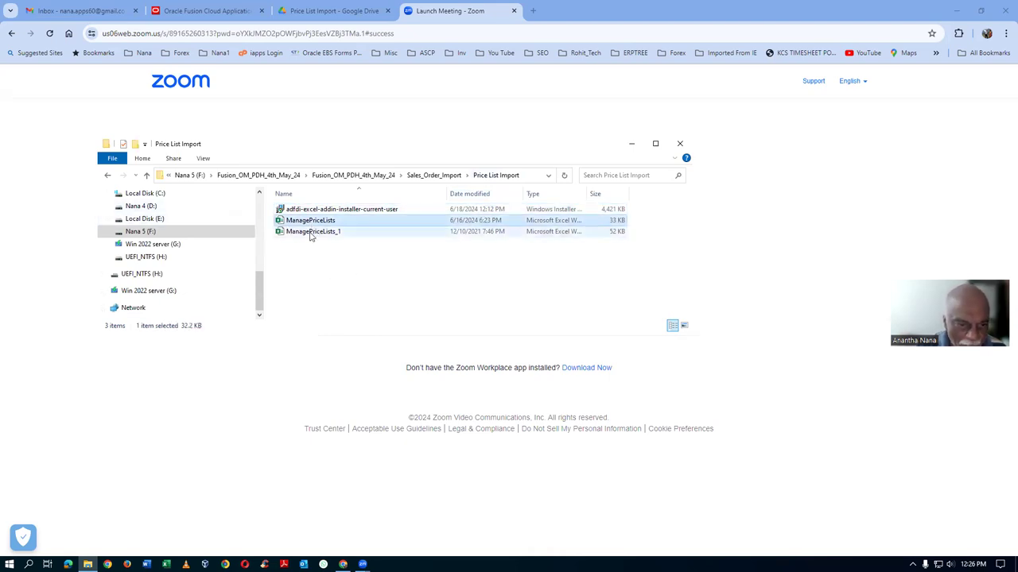
pyautogui.click(311, 233)
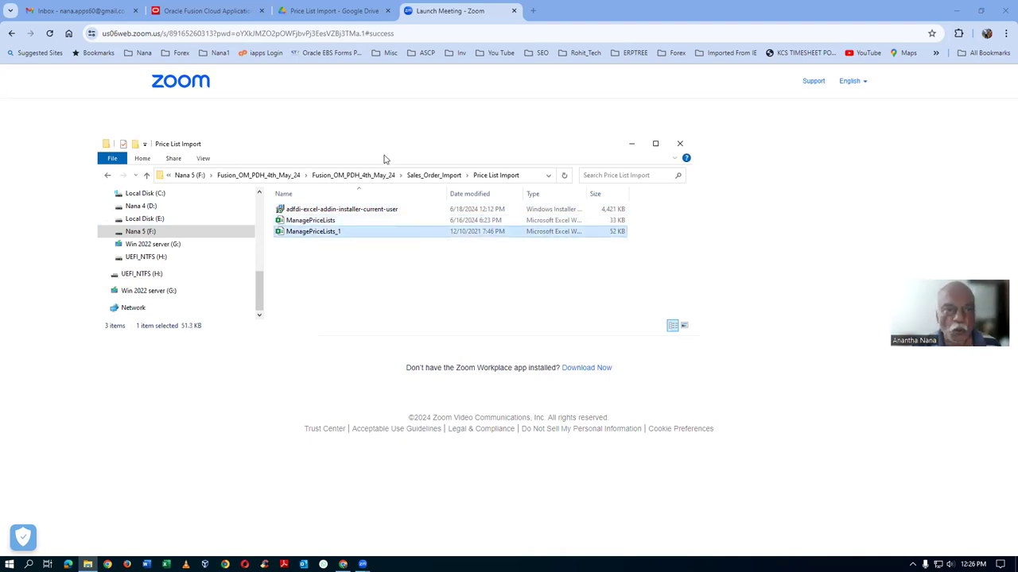
pyautogui.click(331, 11)
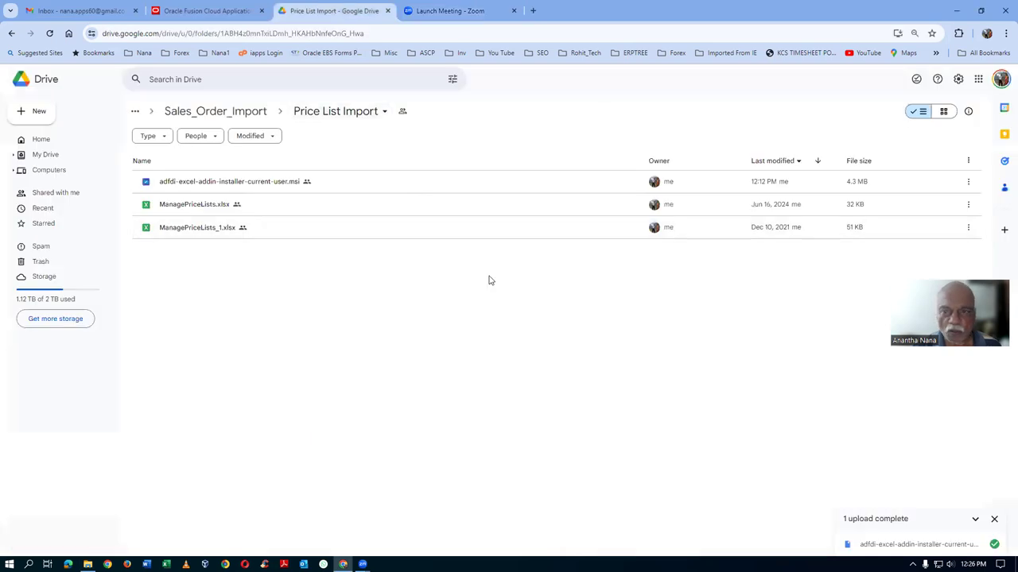
# Go to Order Management > Pricing Administration > Manage Price Lists in the Fusion tab.
pyautogui.hotkey('ctrl', 'shift', 'Tab')
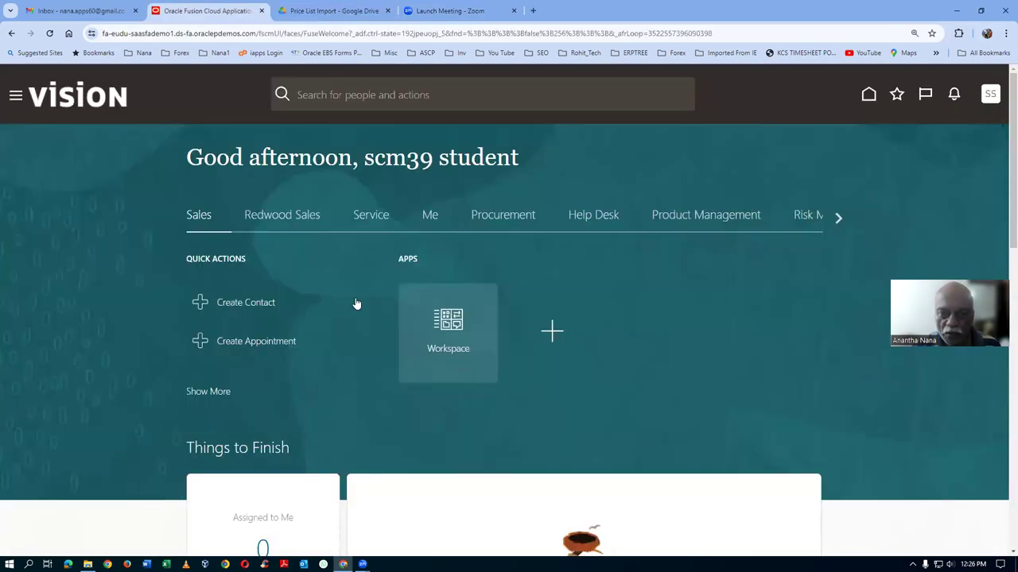
pyautogui.click(840, 216)
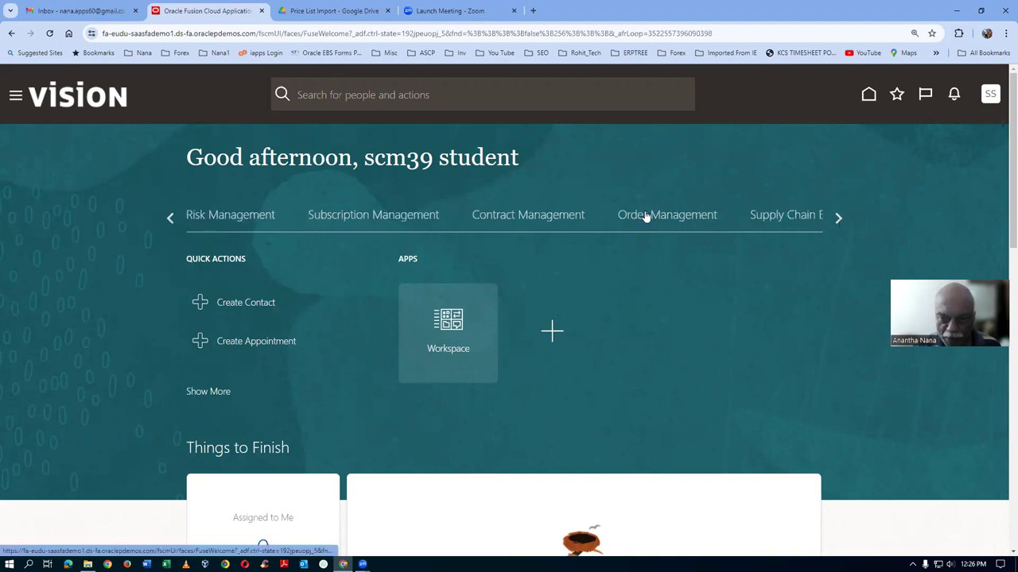
pyautogui.click(645, 217)
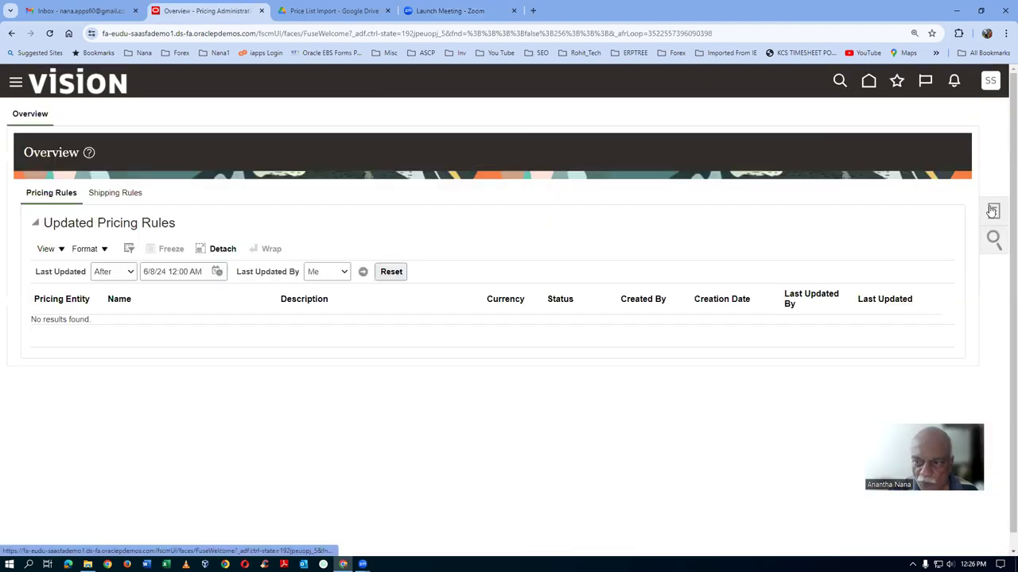
pyautogui.click(992, 211)
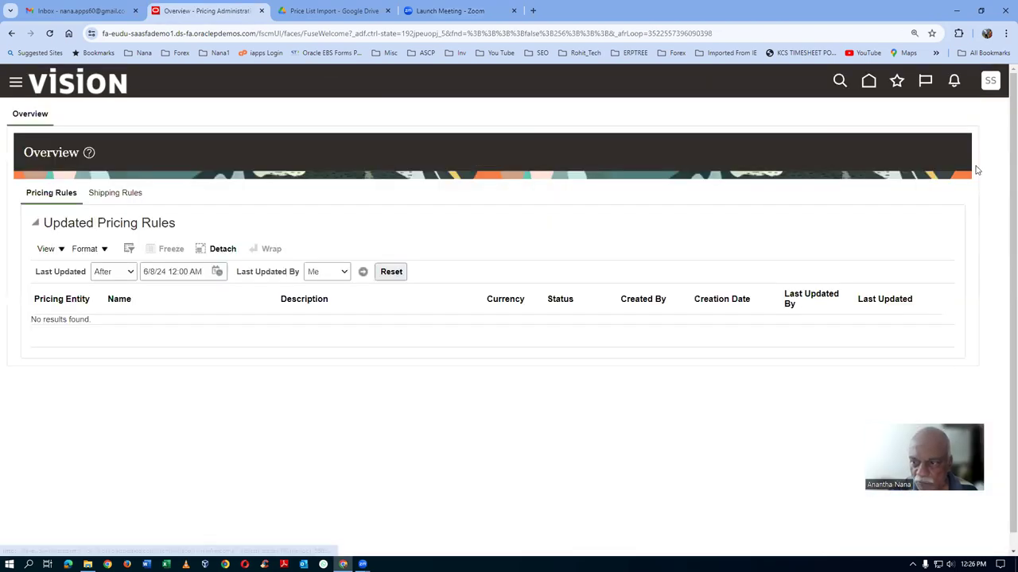
pyautogui.click(921, 129)
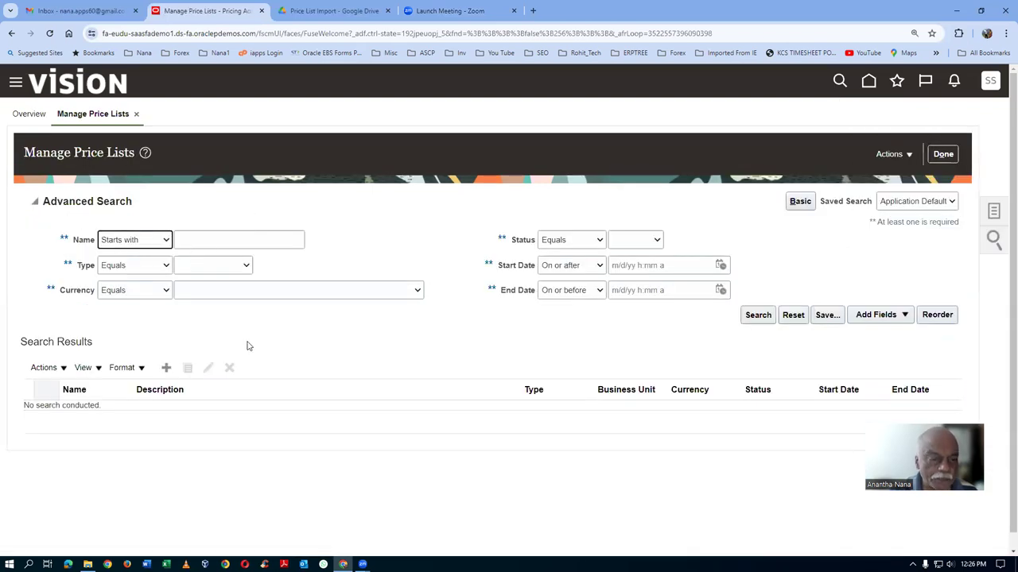
# Search for price lists whose name starts with d01, then clear the search value.
pyautogui.click(227, 237)
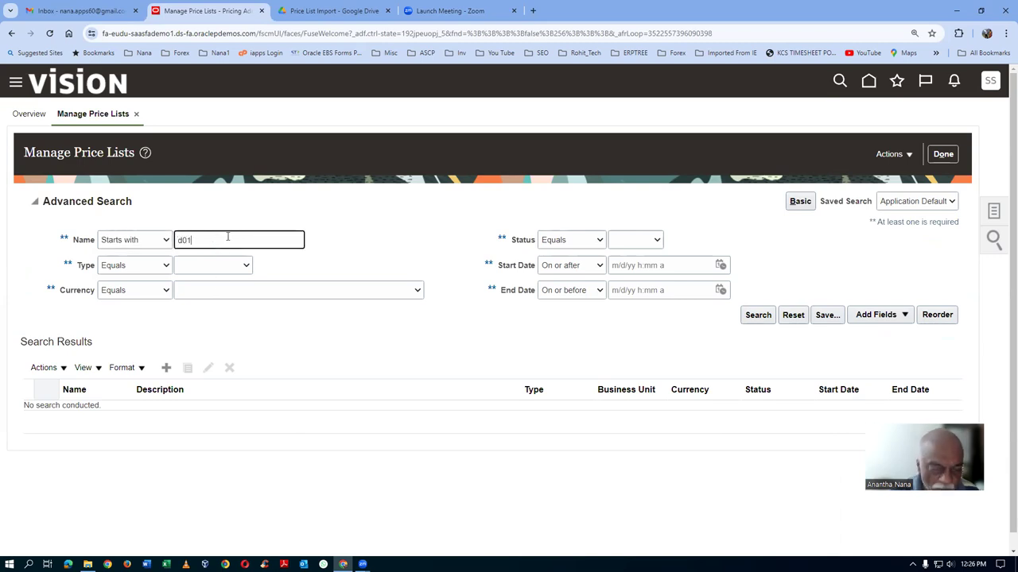
pyautogui.click(758, 315)
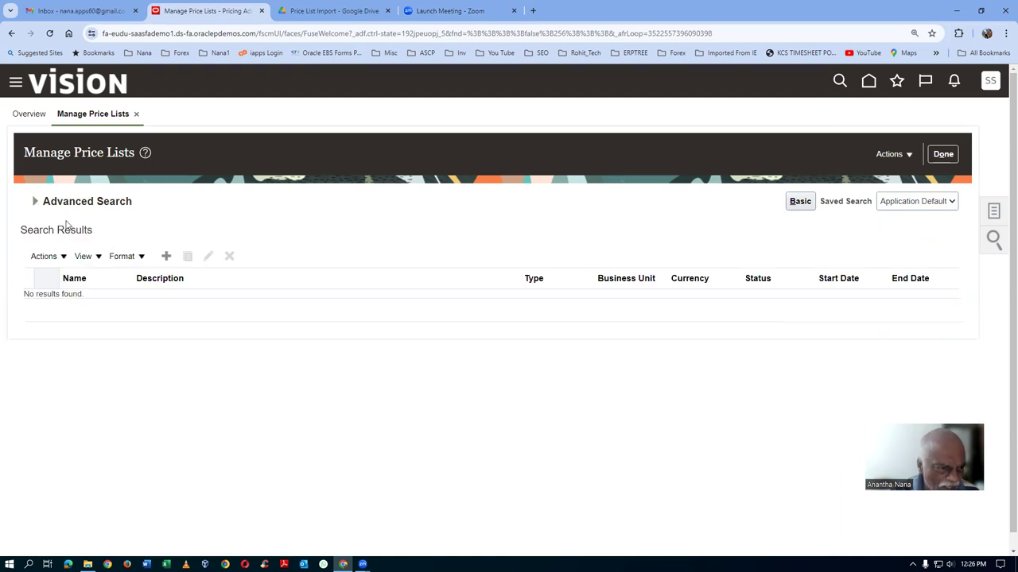
pyautogui.click(33, 205)
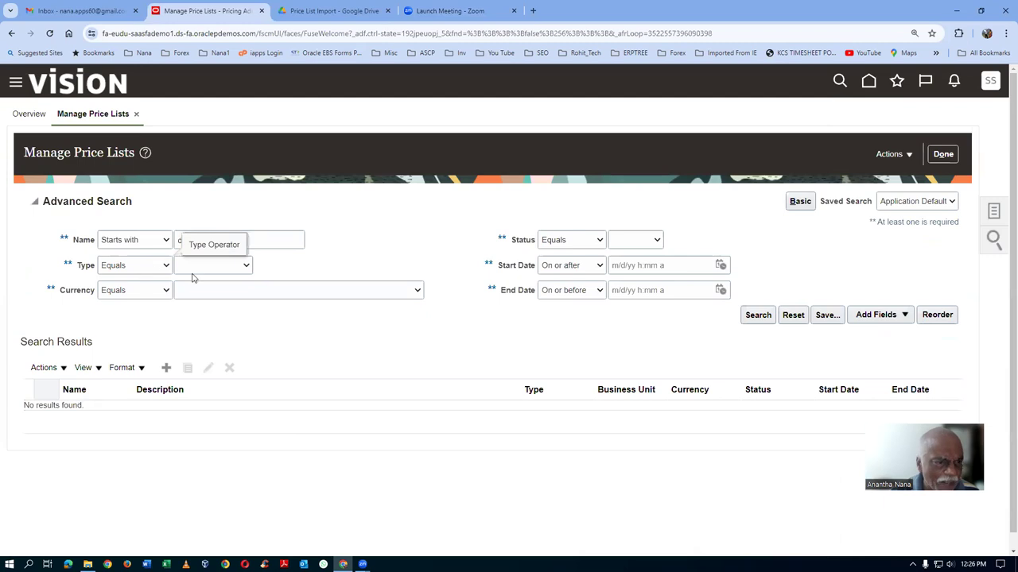
pyautogui.click(257, 240)
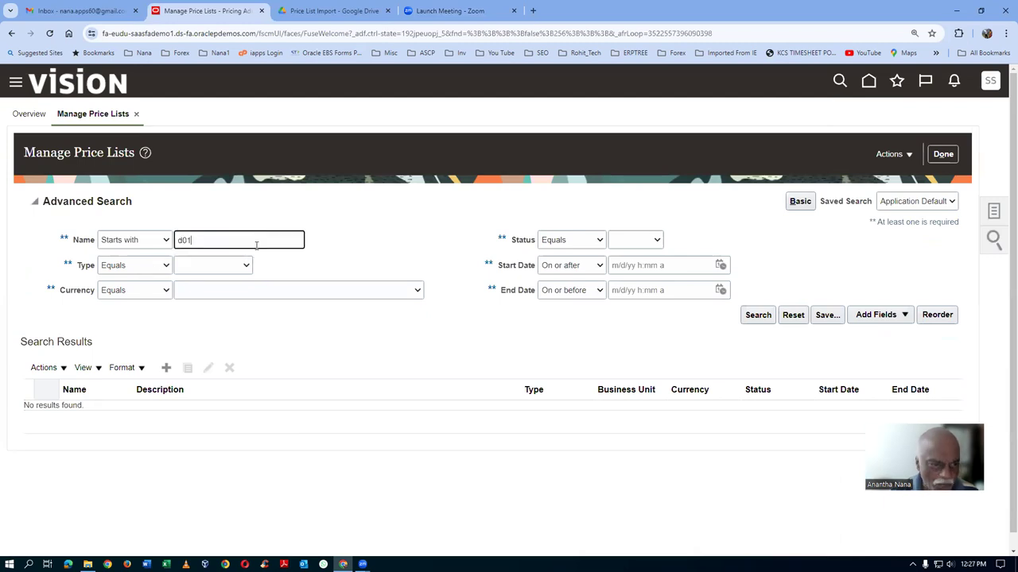
pyautogui.moveTo(255, 242); pyautogui.dragTo(170, 254)
pyautogui.press('BackSpace')
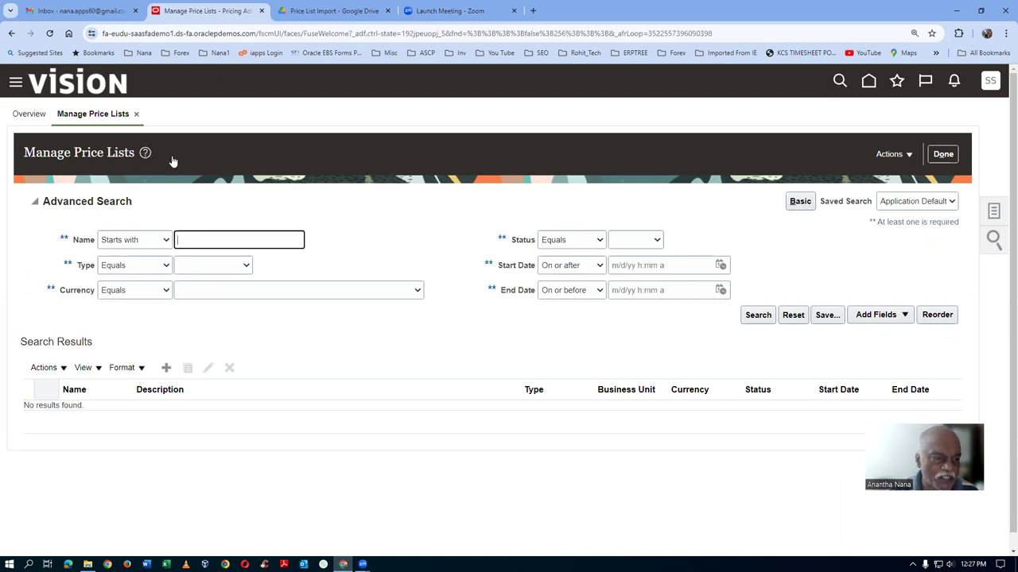
pyautogui.click(166, 368)
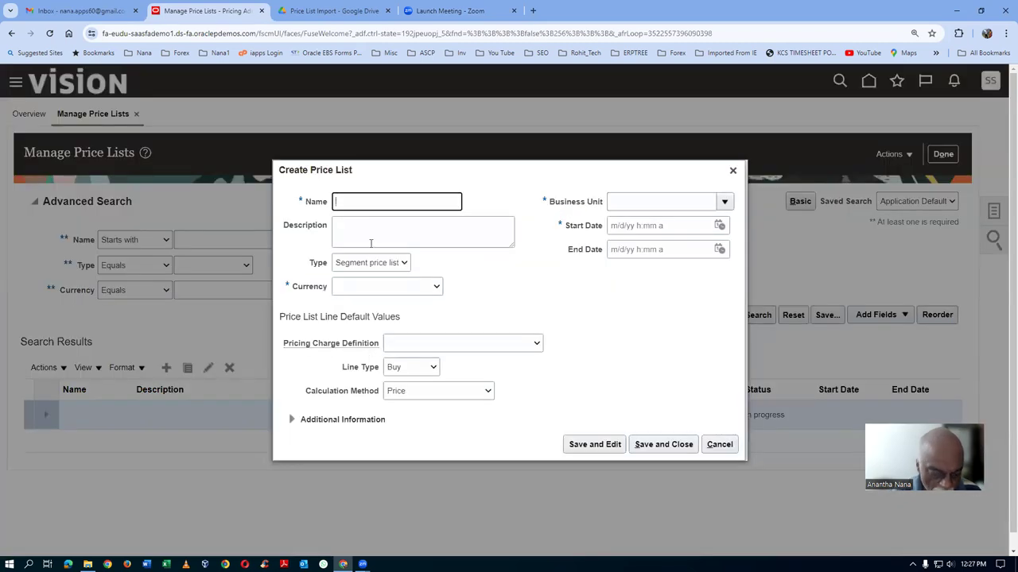
# Name and describe the price list d01_pl_1, with USD currency and Sale Price charges.
pyautogui.write('d01_pl_1')
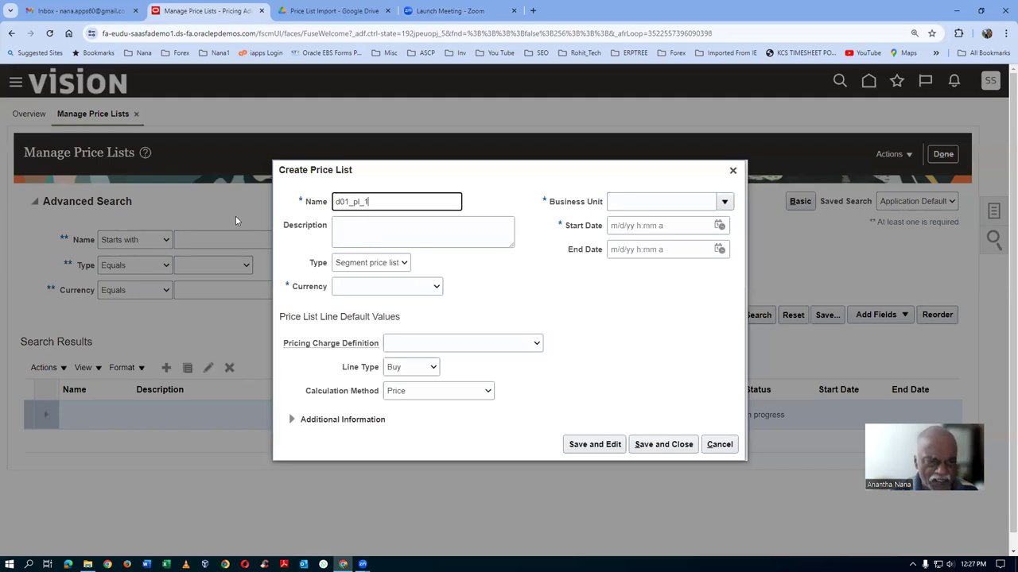
pyautogui.hotkey('ctrl', 'a')
pyautogui.hotkey('ctrl', 'c')
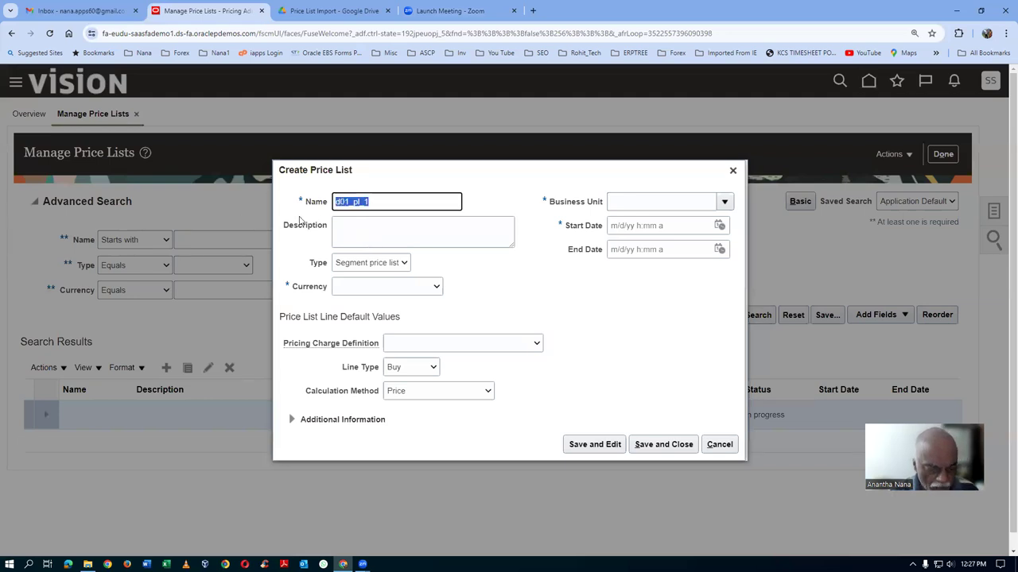
pyautogui.click(370, 240)
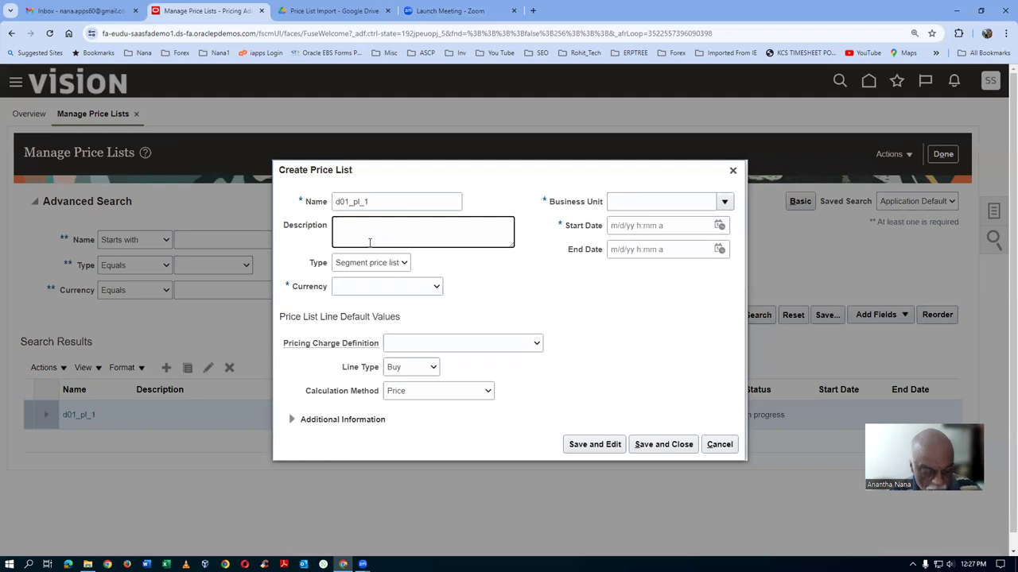
pyautogui.hotkey('ctrl', 'v')
pyautogui.click(368, 288)
pyautogui.click(362, 312)
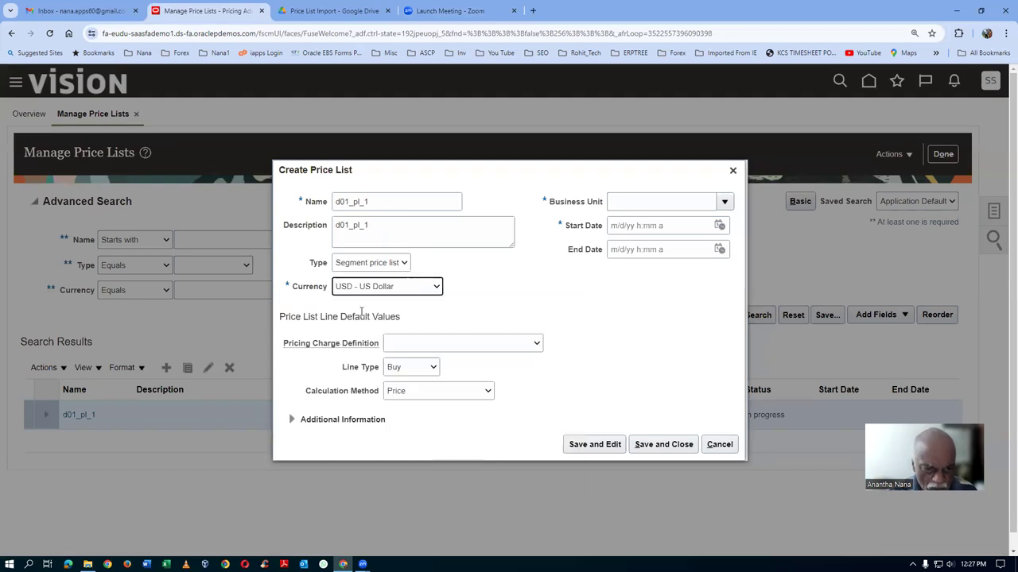
pyautogui.click(419, 351)
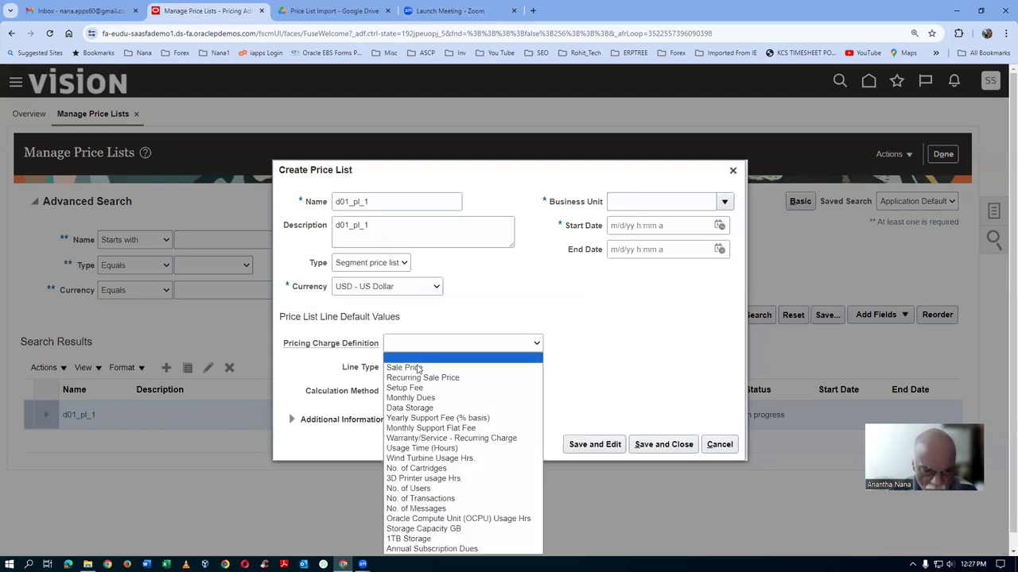
pyautogui.click(419, 366)
# Set Business Unit US1 and the current start date, then Save and Edit.
pyautogui.click(657, 202)
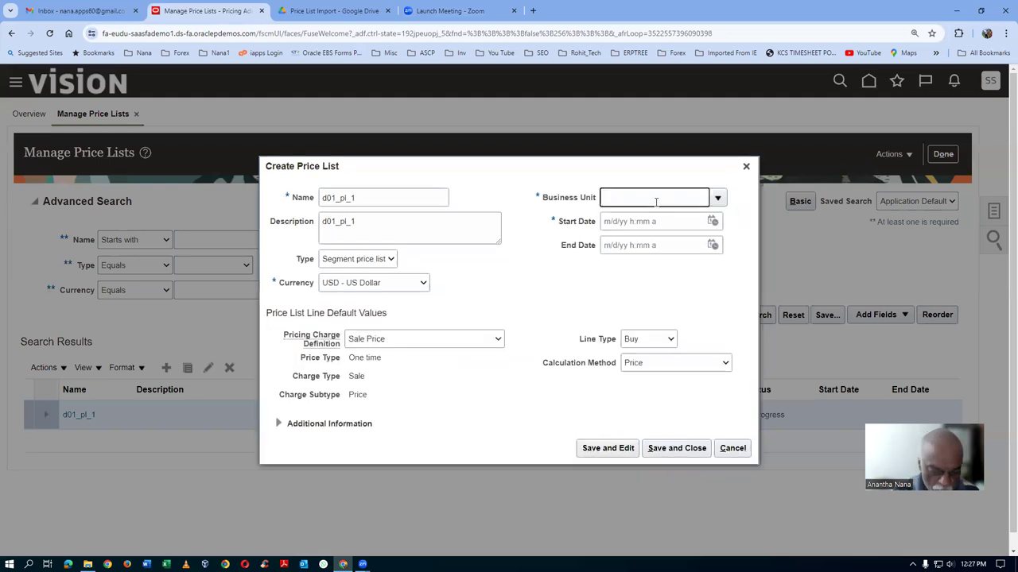
pyautogui.write('US1')
pyautogui.press('Tab')
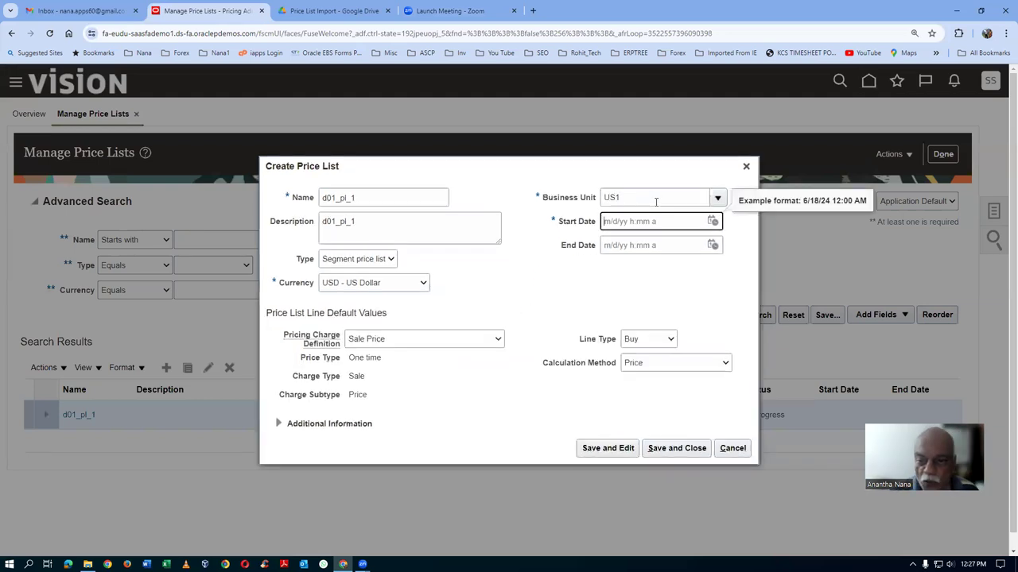
pyautogui.click(712, 221)
pyautogui.click(849, 473)
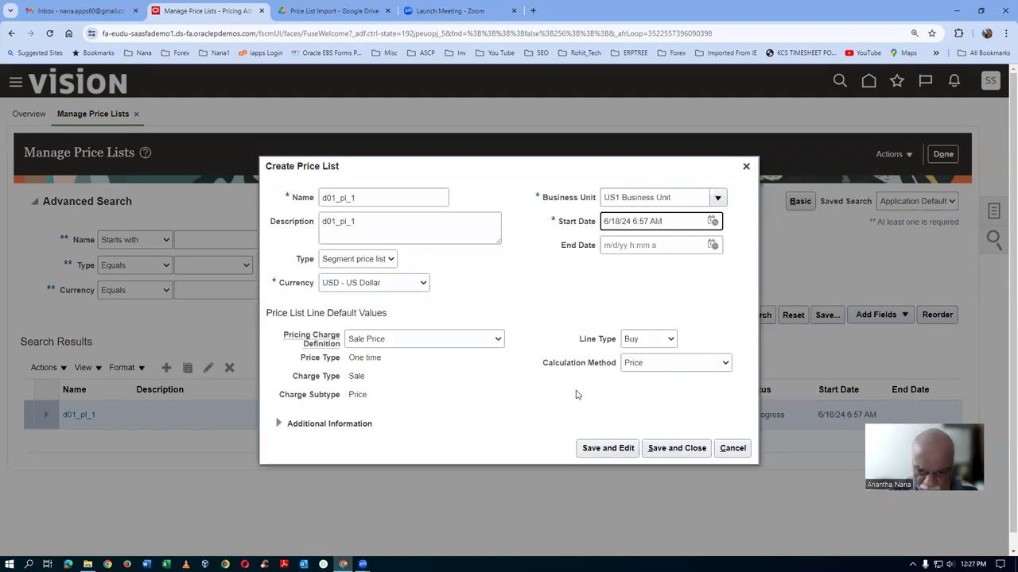
pyautogui.click(605, 450)
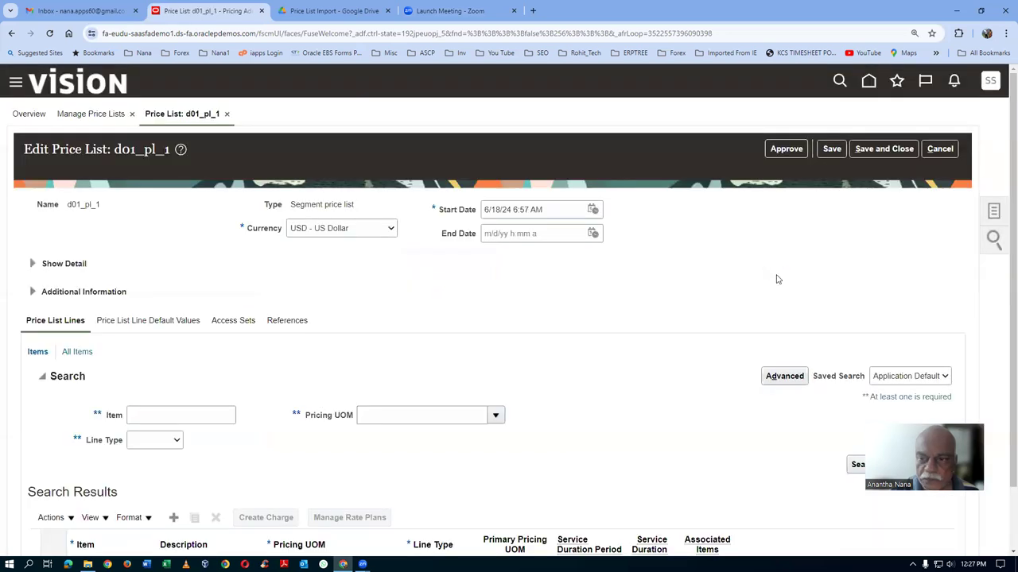
# After the approval error about access sets, add the COMMON access set and save.
pyautogui.click(785, 155)
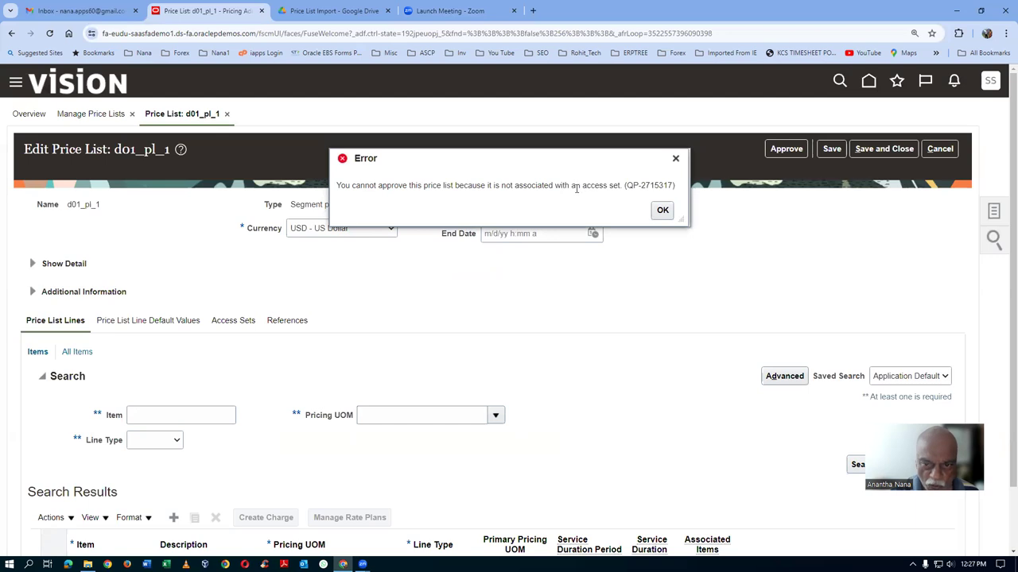
pyautogui.moveTo(573, 185); pyautogui.dragTo(608, 186)
pyautogui.click(663, 210)
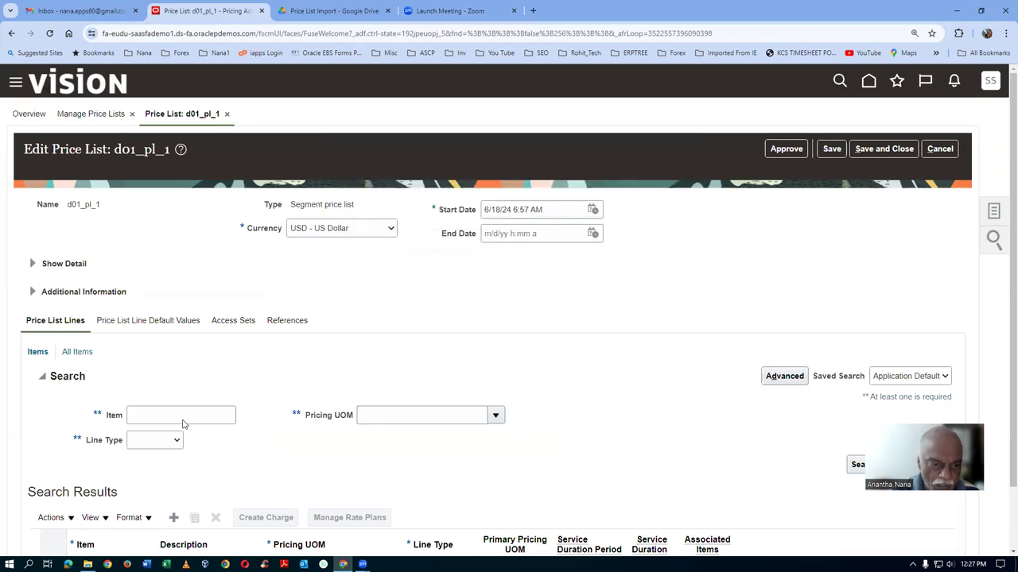
pyautogui.click(244, 325)
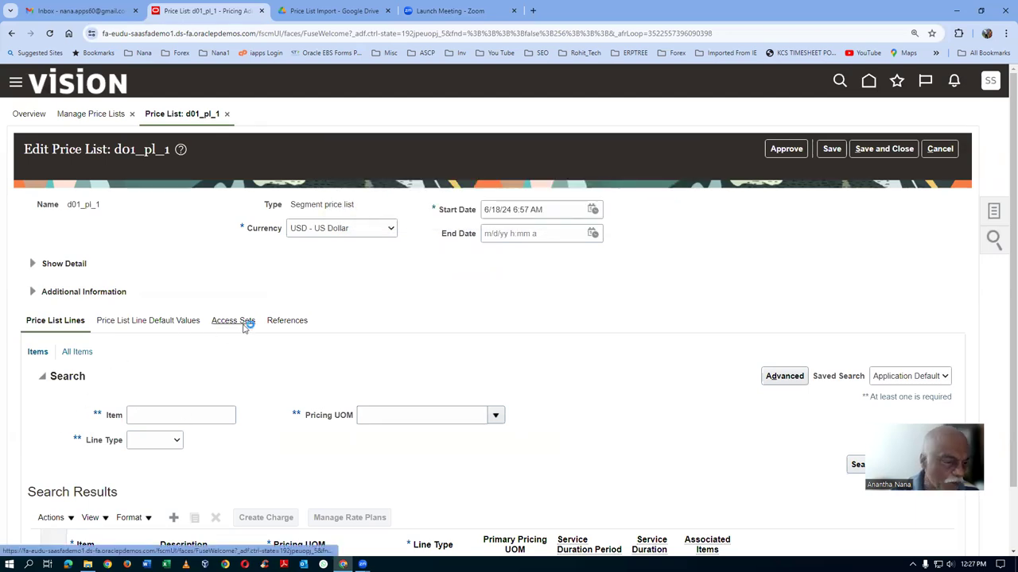
pyautogui.click(131, 385)
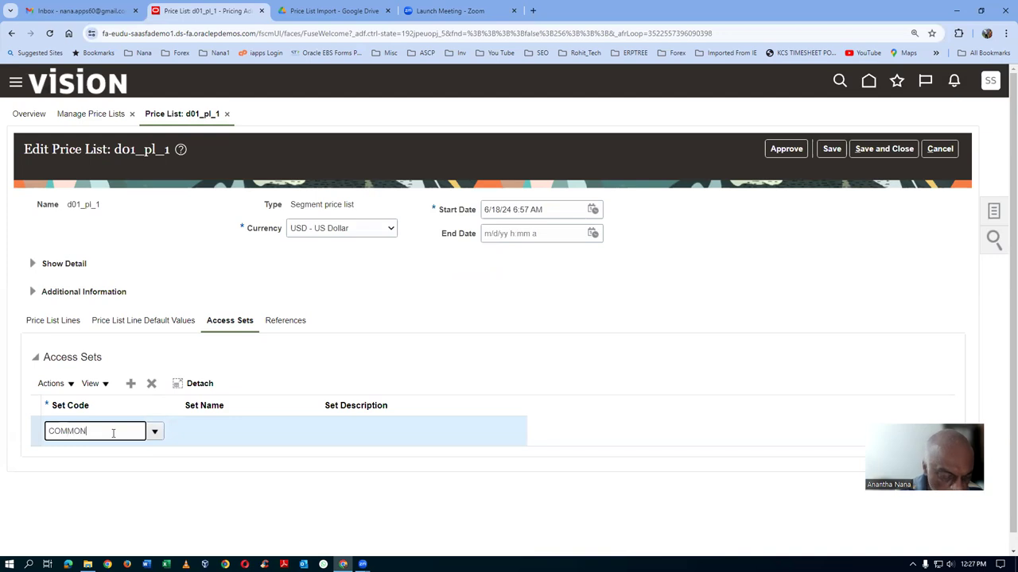
pyautogui.press('Tab')
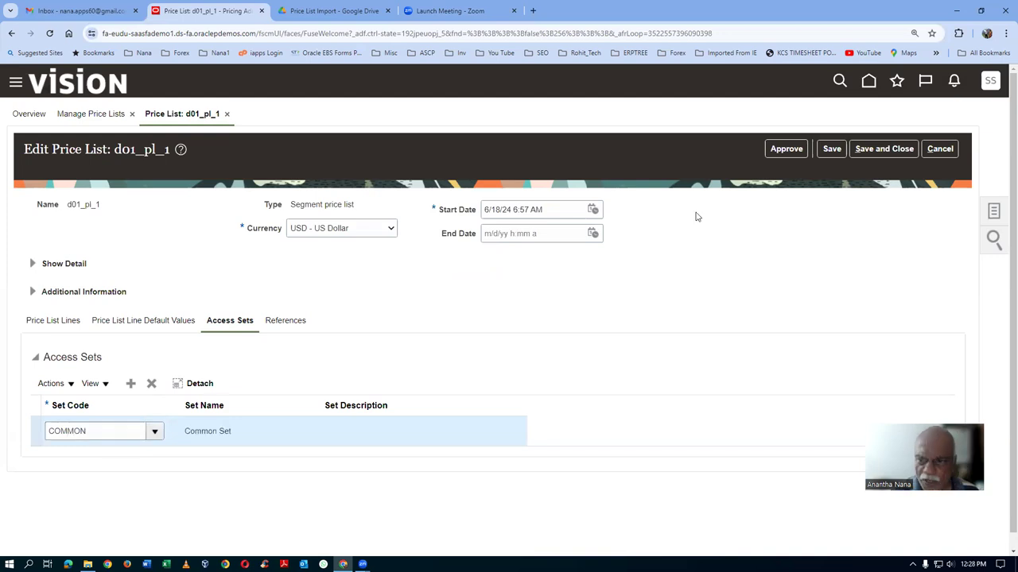
pyautogui.click(831, 150)
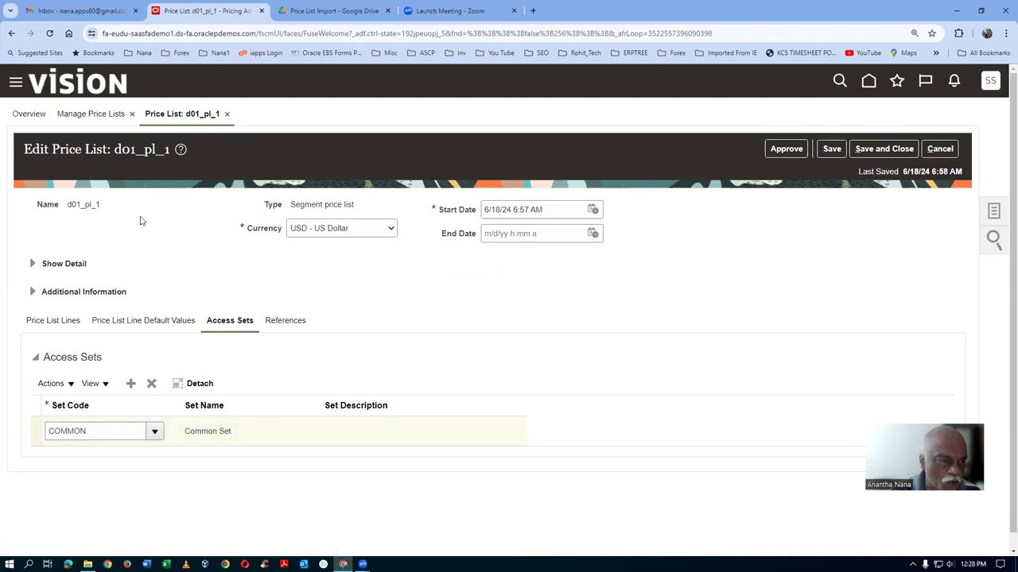
# Approve price list d01_pl_1, confirm, and save and close it.
pyautogui.click(787, 149)
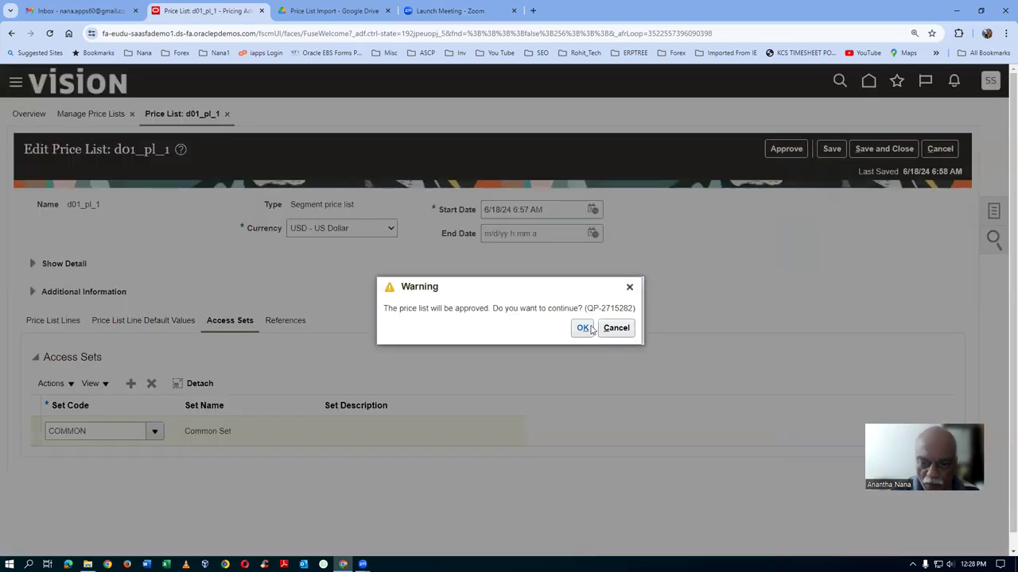
pyautogui.click(585, 329)
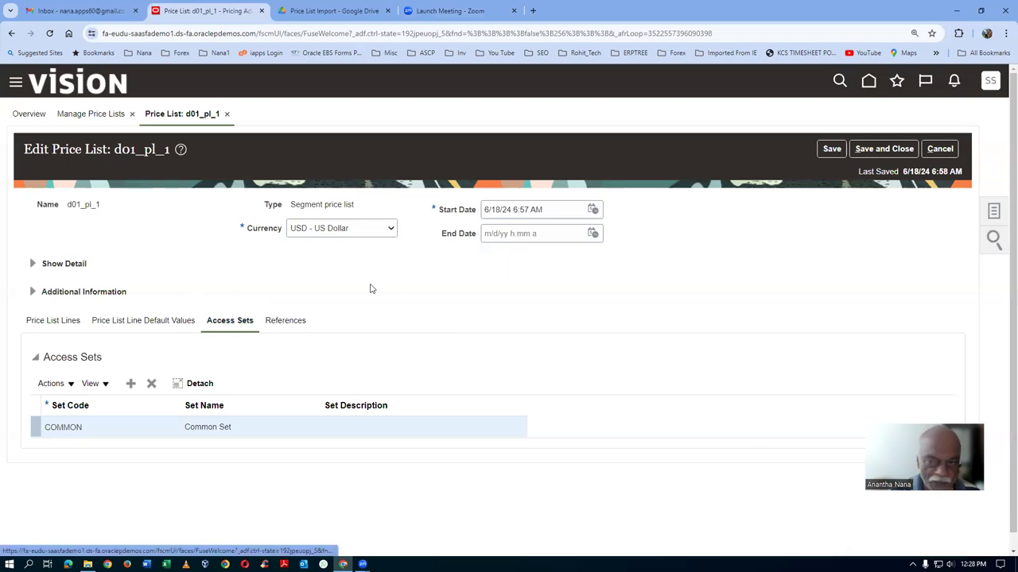
pyautogui.click(892, 153)
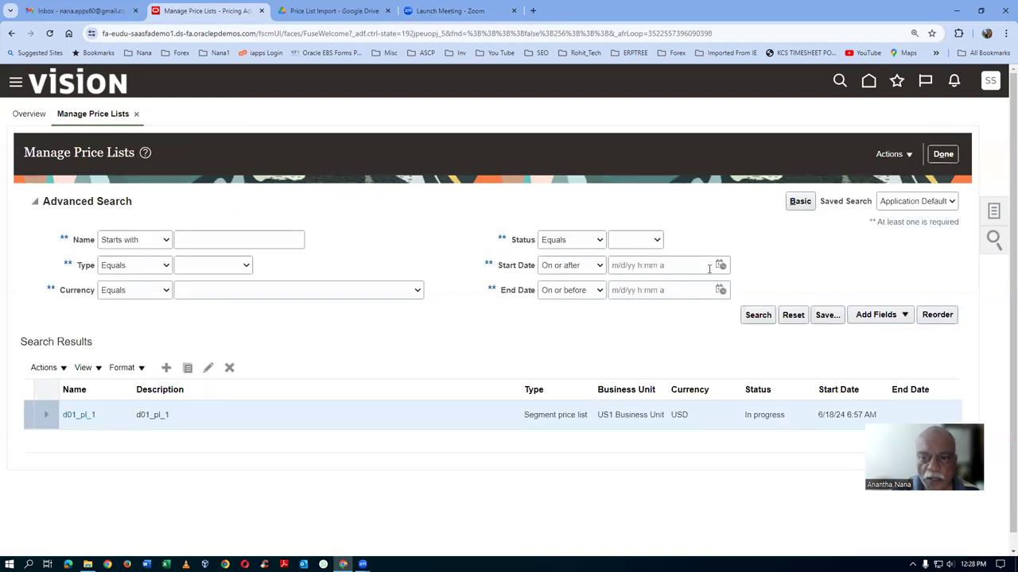
pyautogui.click(891, 155)
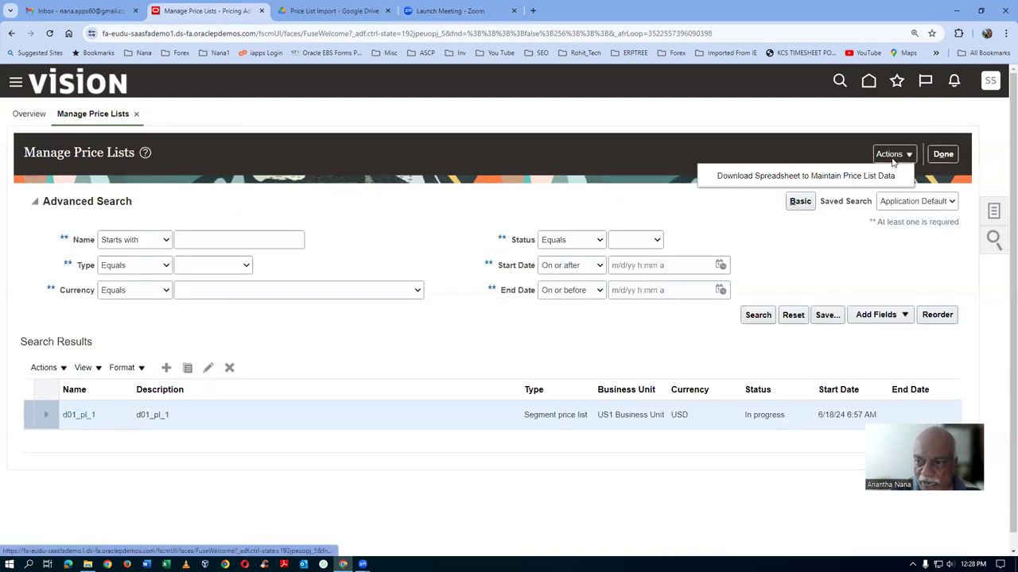
# Download the Maintain Price List Data spreadsheet and show ManagePriceLists (4).xlsx in Downloads.
pyautogui.click(782, 178)
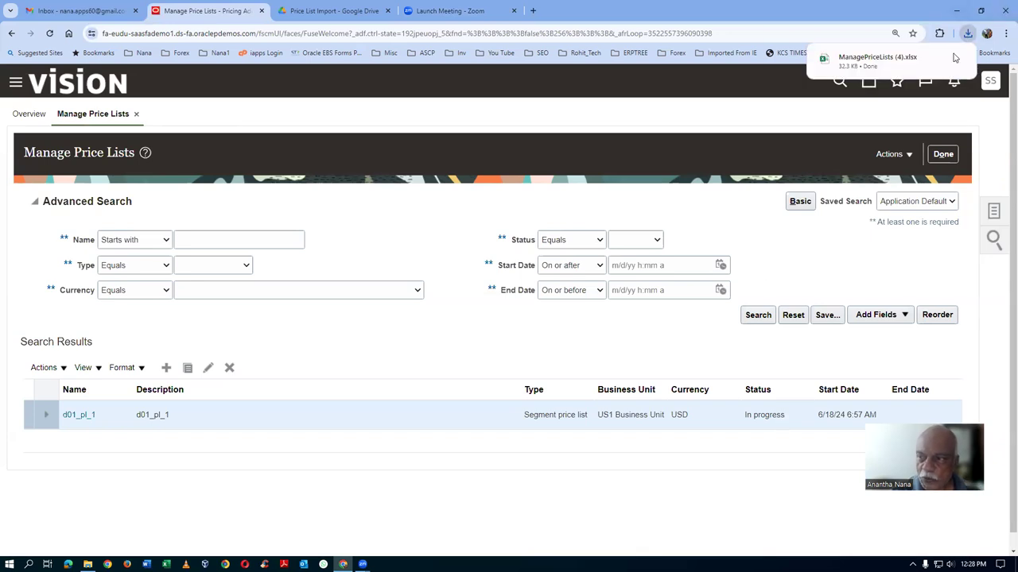
pyautogui.click(939, 62)
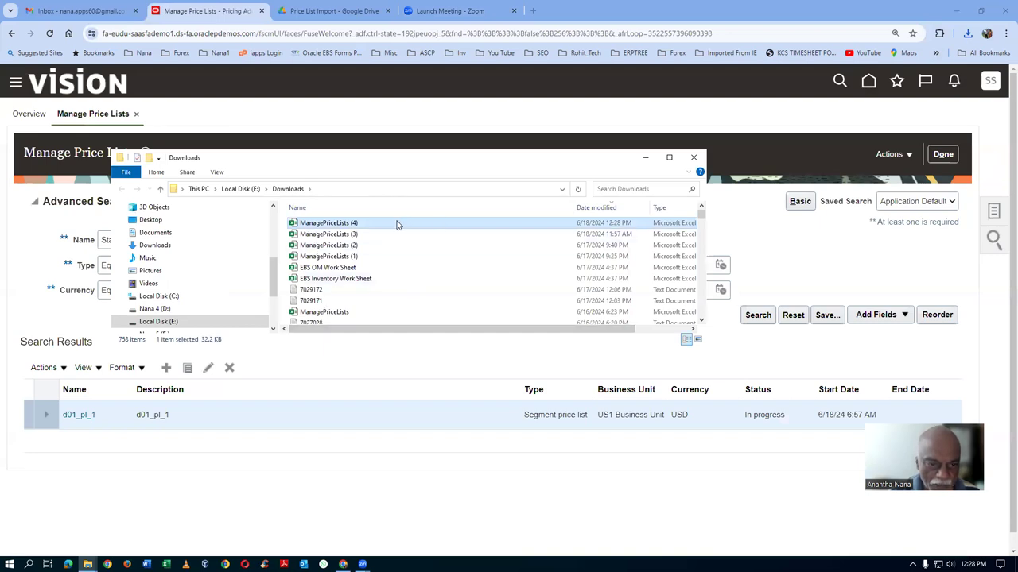
# Unblock ManagePriceLists (4).xlsx in its Properties and open it in Excel.
pyautogui.rightClick(396, 226)
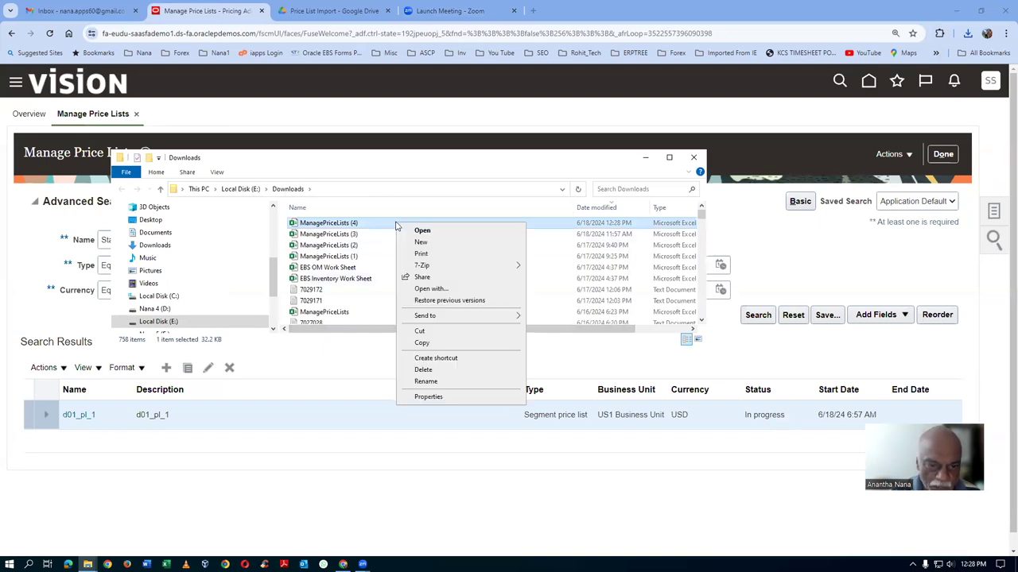
pyautogui.click(428, 396)
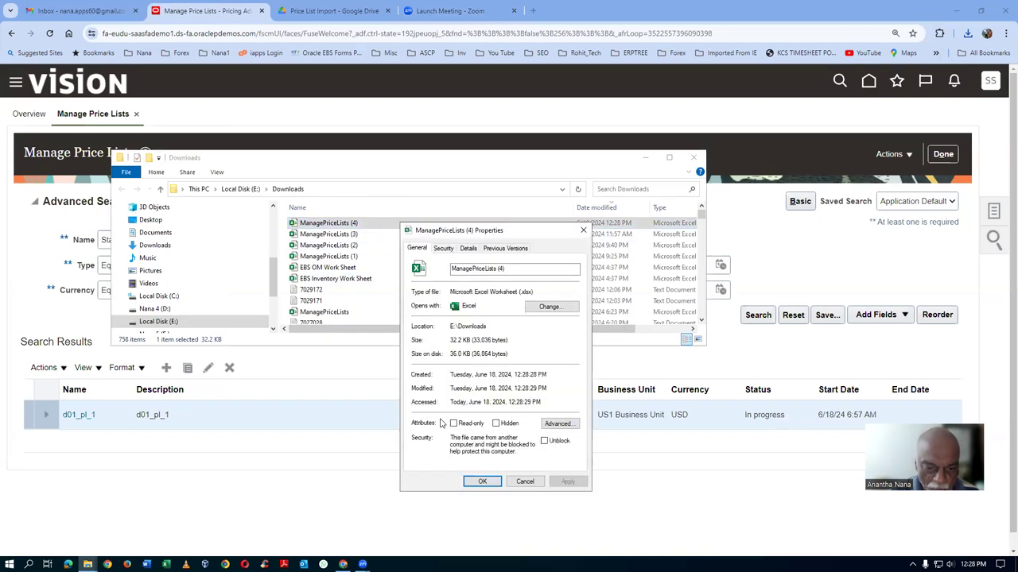
pyautogui.click(545, 441)
pyautogui.click(567, 482)
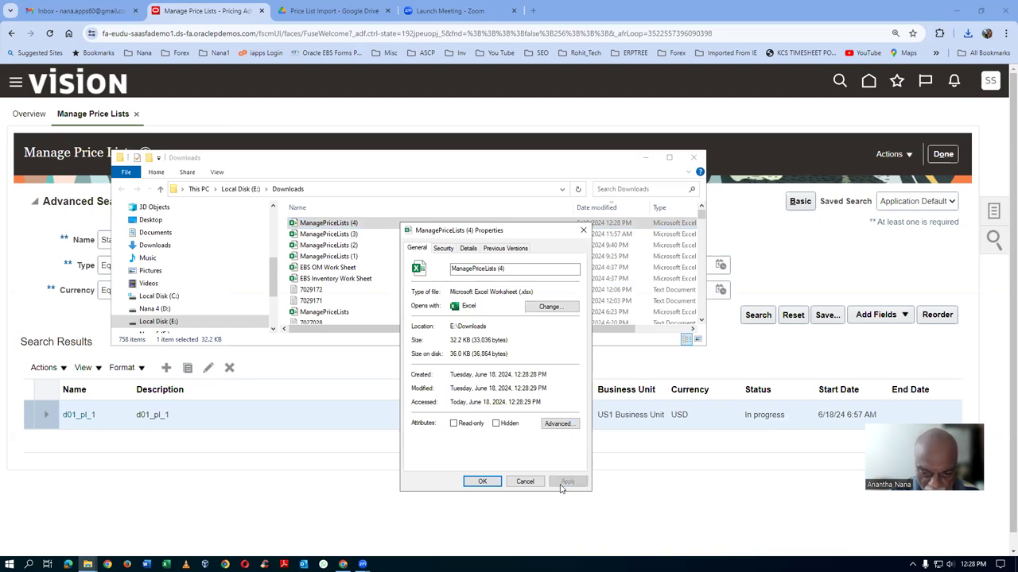
pyautogui.click(482, 482)
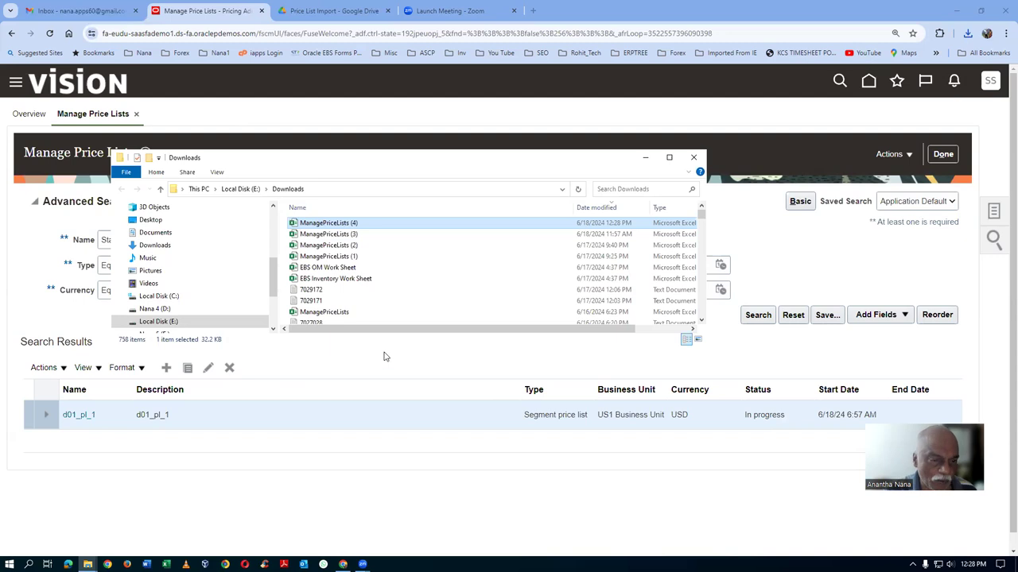
pyautogui.doubleClick(385, 226)
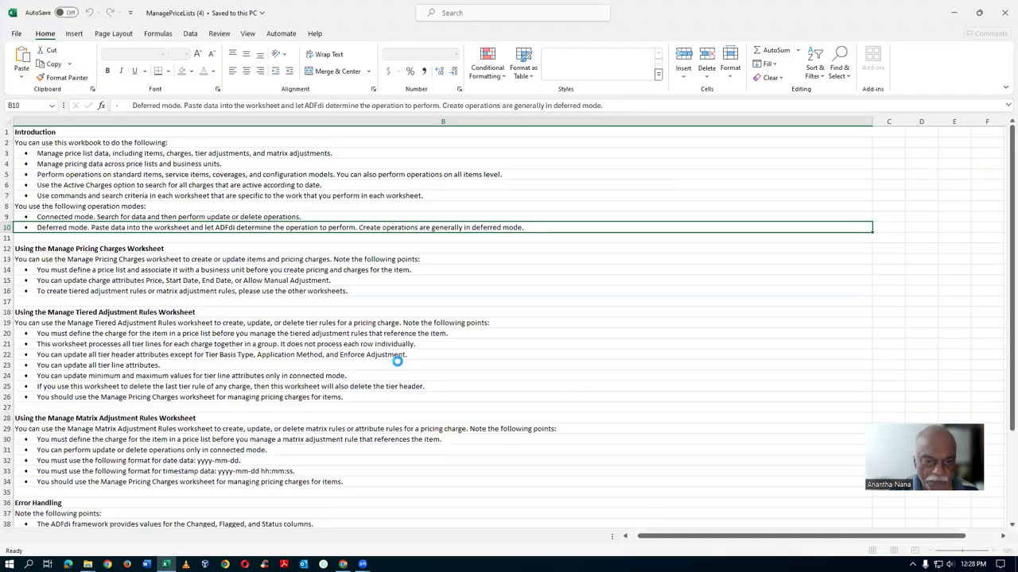
# Accept the Oracle connection prompt and sign in with the user ID and password.
pyautogui.click(549, 334)
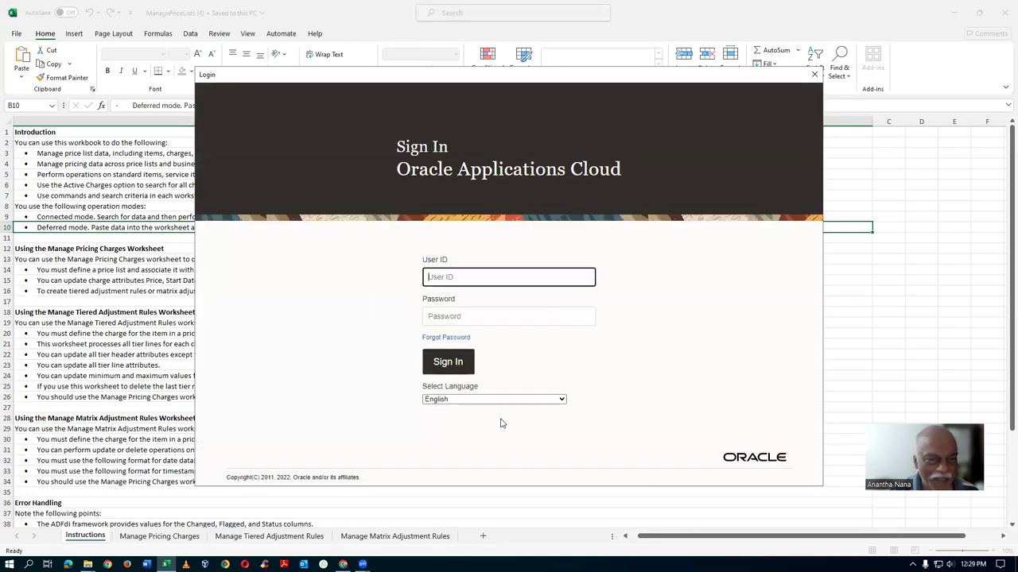
pyautogui.write('sc')
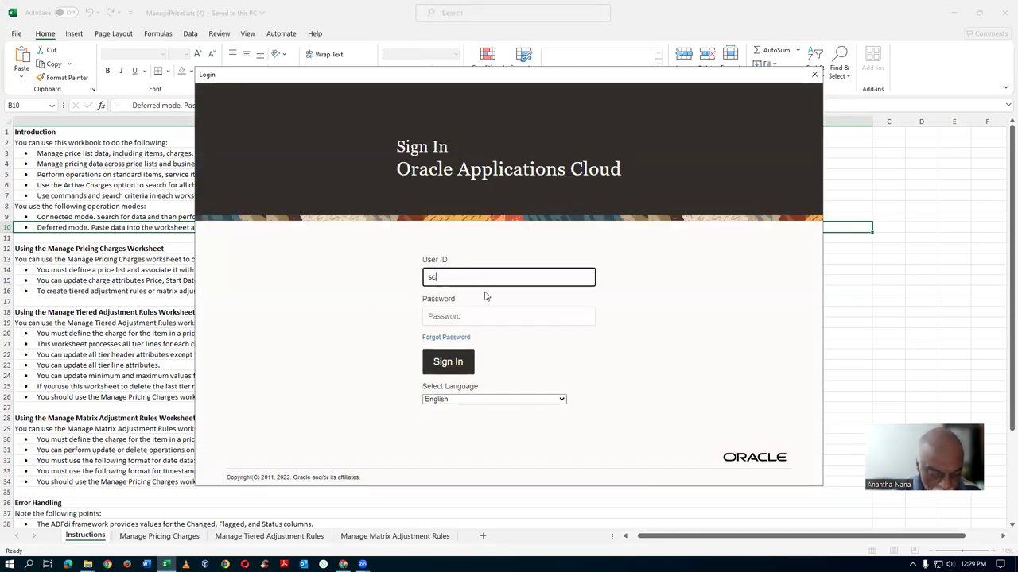
pyautogui.write('m39.student')
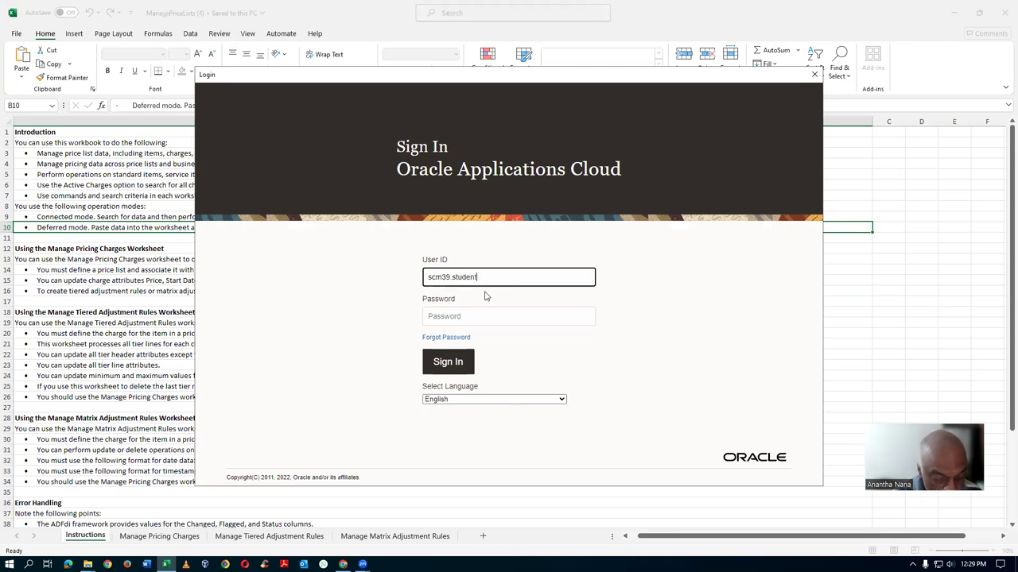
pyautogui.press('Tab')
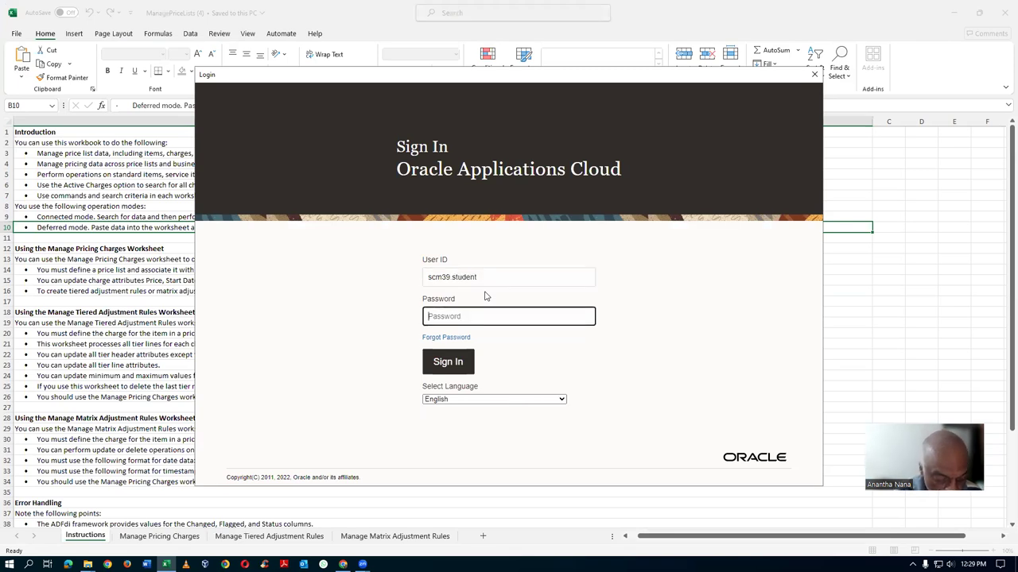
pyautogui.write('•')
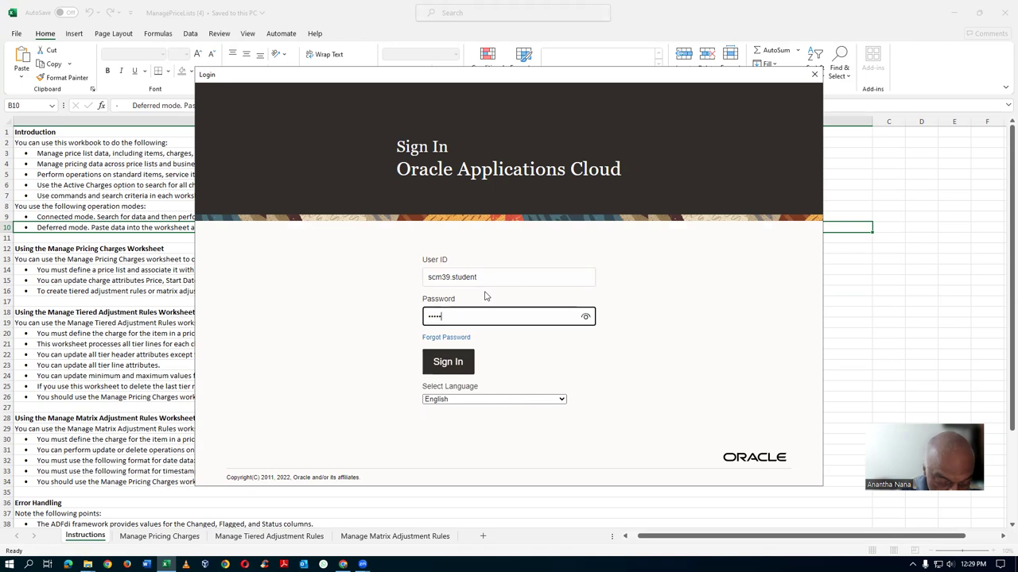
pyautogui.write('•••••••••')
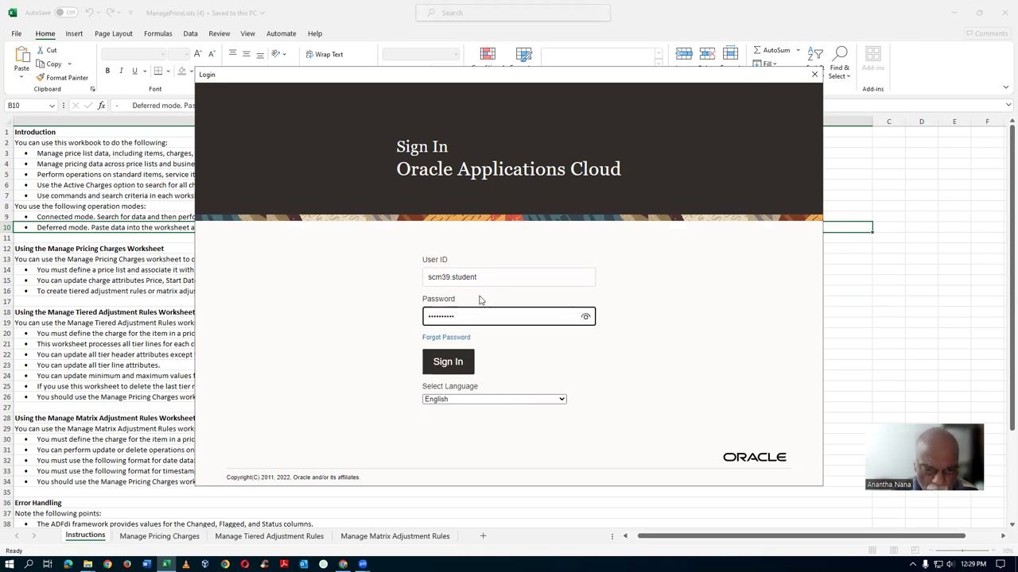
pyautogui.click(448, 362)
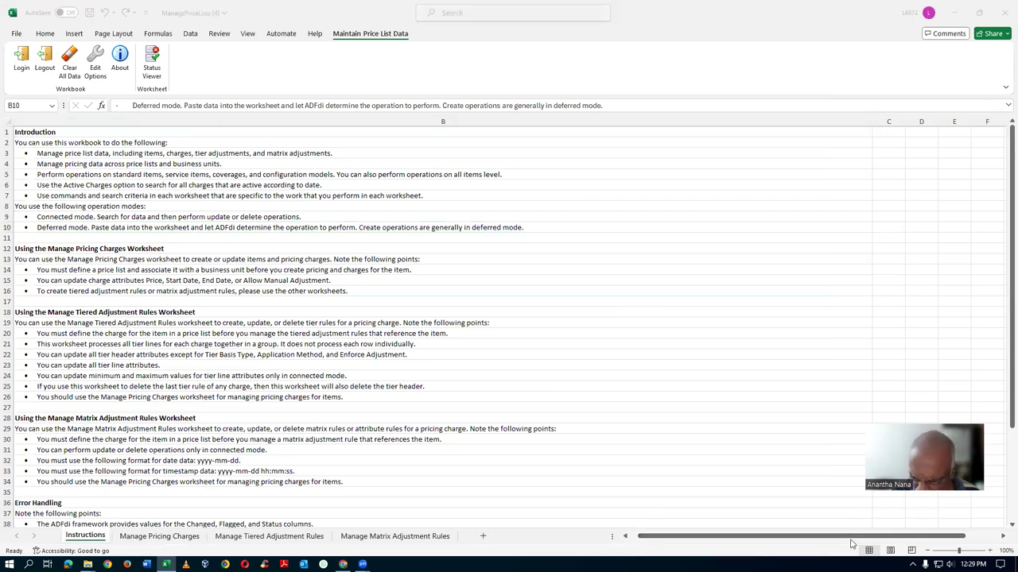
# Go to the Manage Pricing Charges sheet, dismiss the import error, select D7, and bring up the Price List Import folder.
pyautogui.click(161, 538)
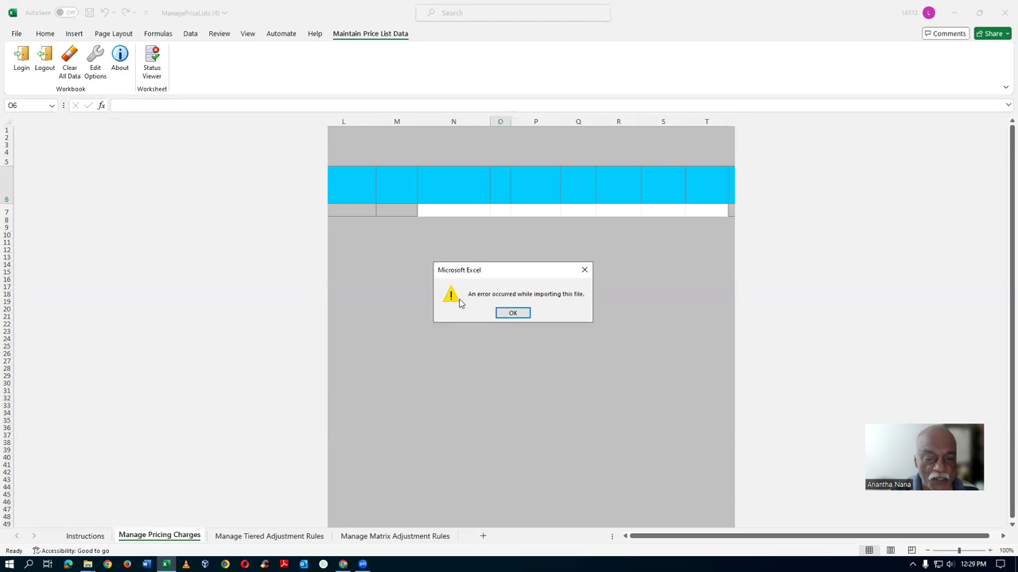
pyautogui.click(511, 312)
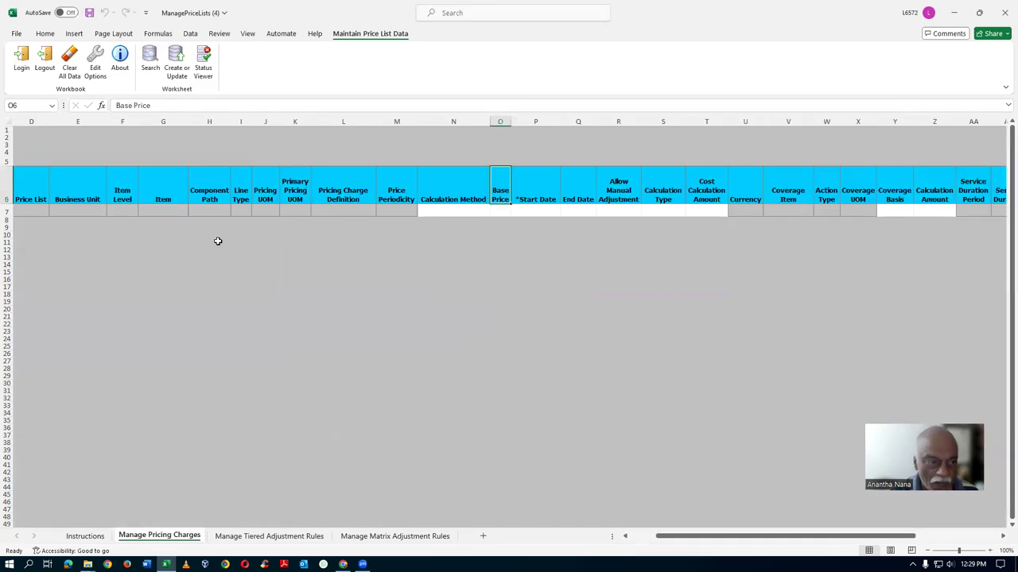
pyautogui.click(32, 212)
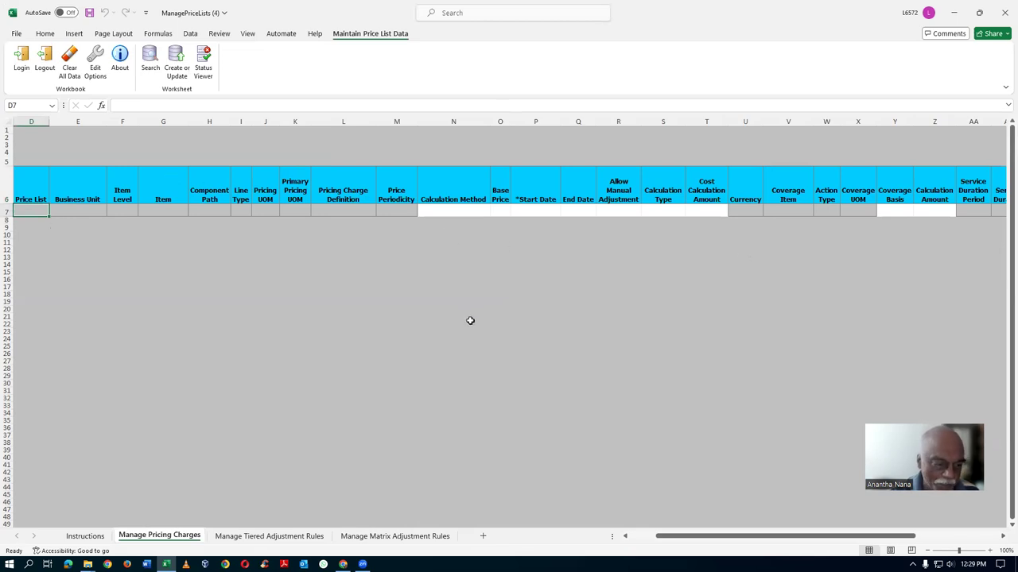
pyautogui.moveTo(87, 565)
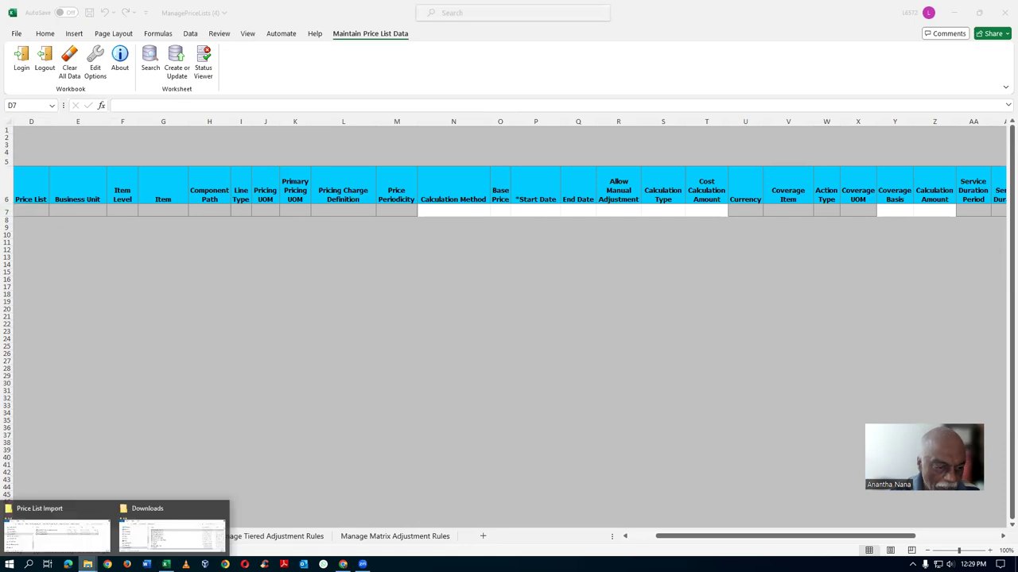
pyautogui.click(56, 531)
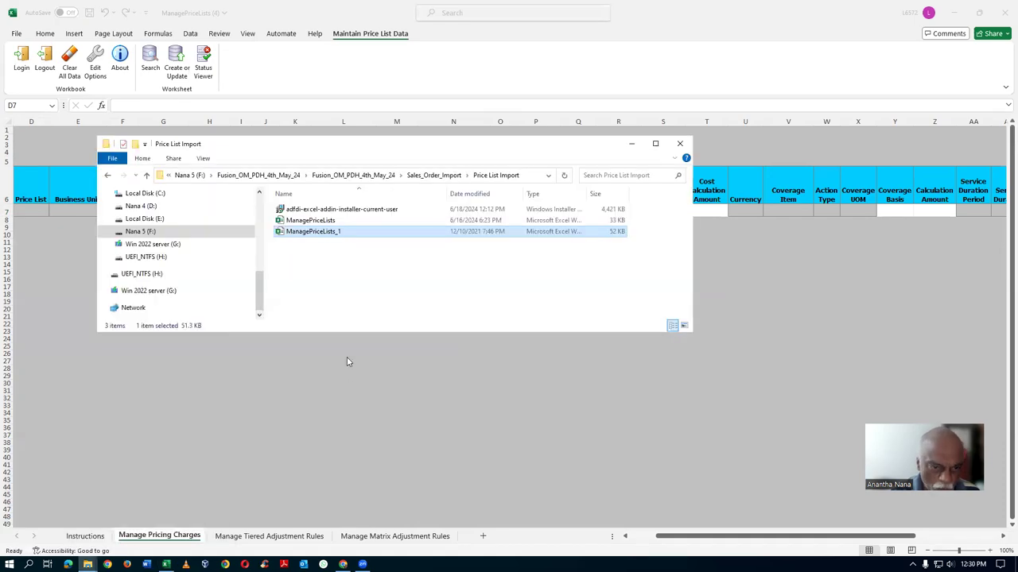
pyautogui.doubleClick(345, 232)
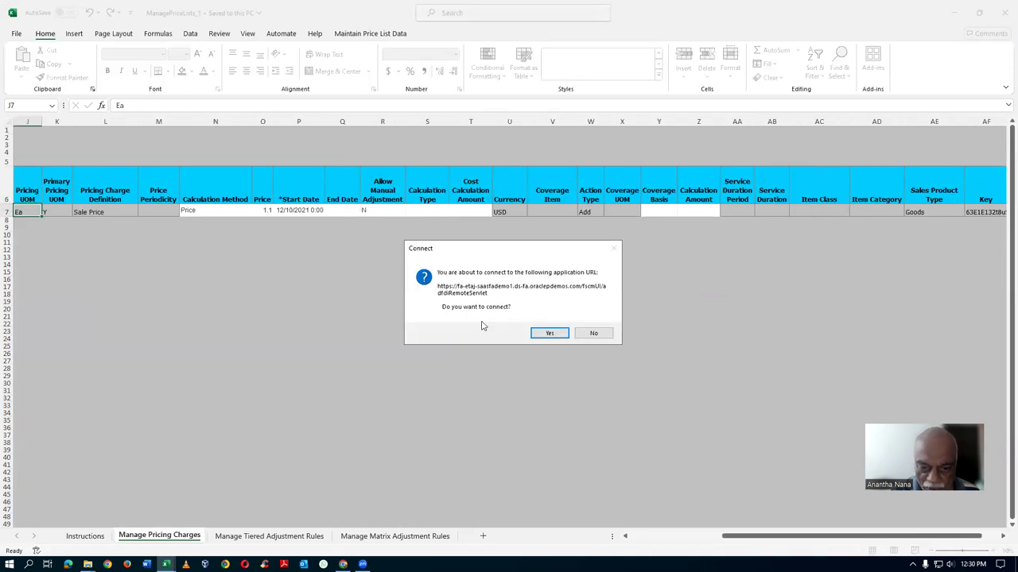
pyautogui.click(592, 333)
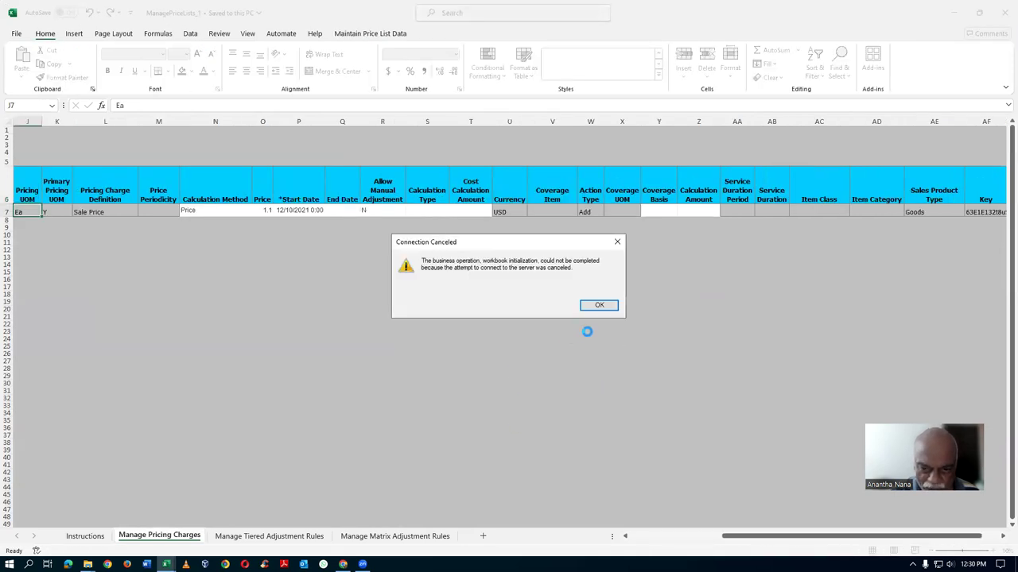
pyautogui.click(600, 306)
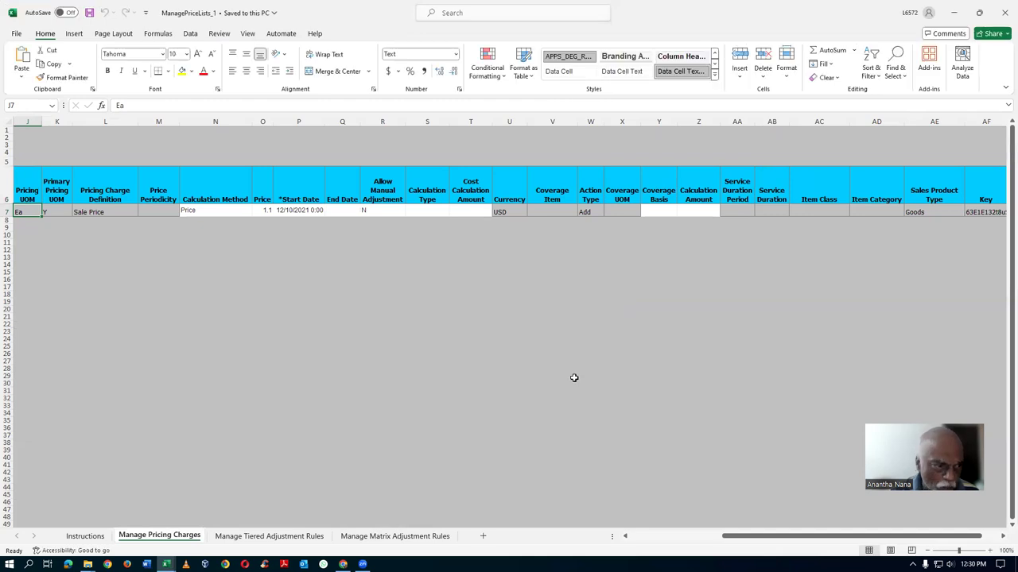
pyautogui.click(53, 213)
pyautogui.click(130, 212)
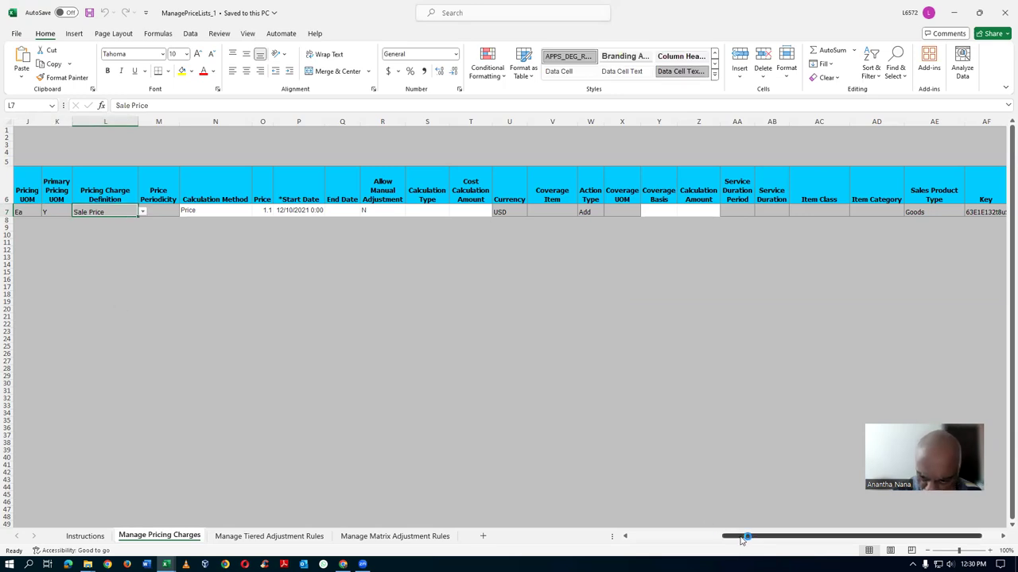
pyautogui.click(714, 540)
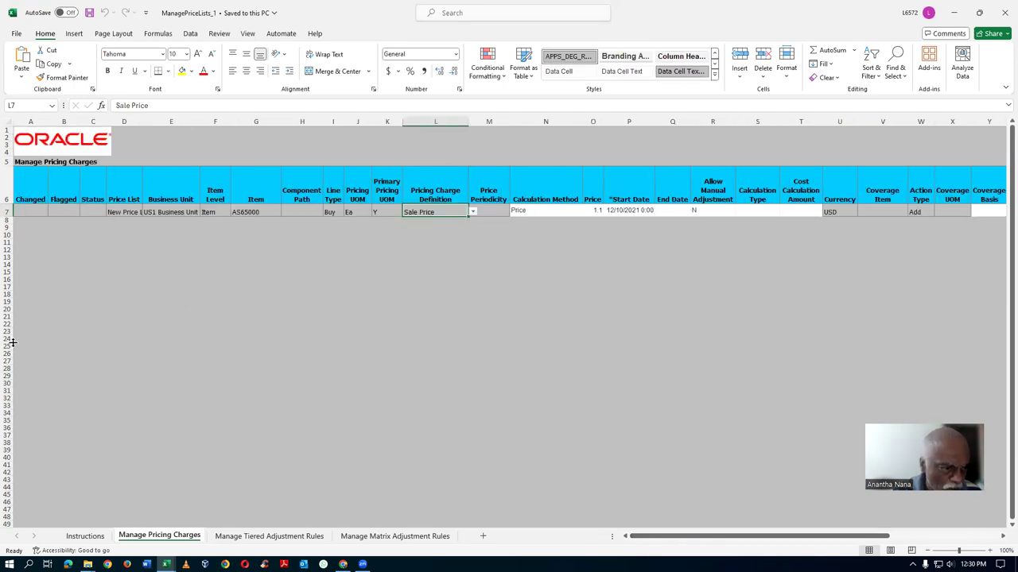
pyautogui.click(129, 211)
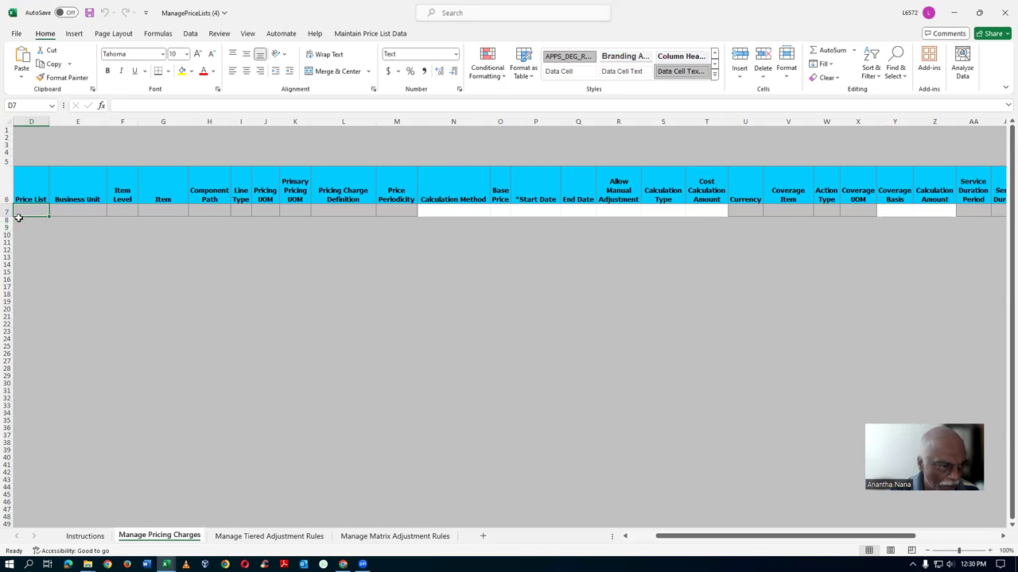
# Enter d01_pl_1 in cell D7, then bring up the Downloads folder window.
pyautogui.write('d')
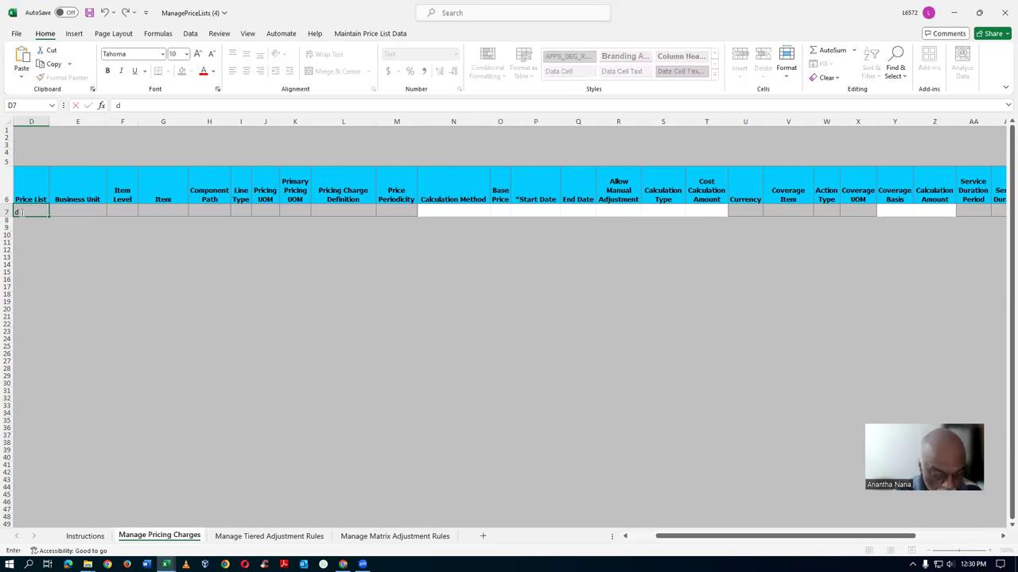
pyautogui.write('01_pl_')
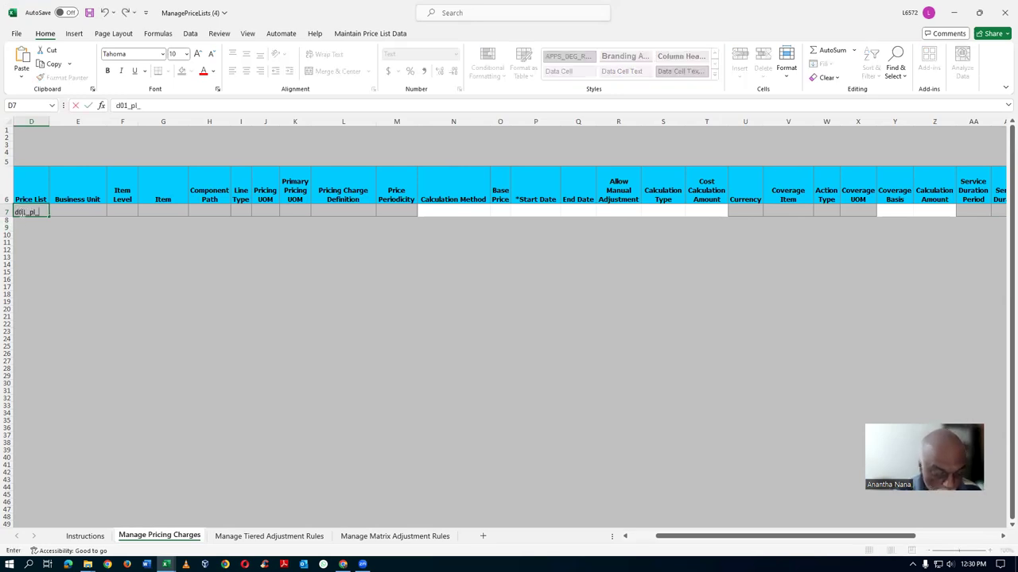
pyautogui.write('1')
pyautogui.press('Tab')
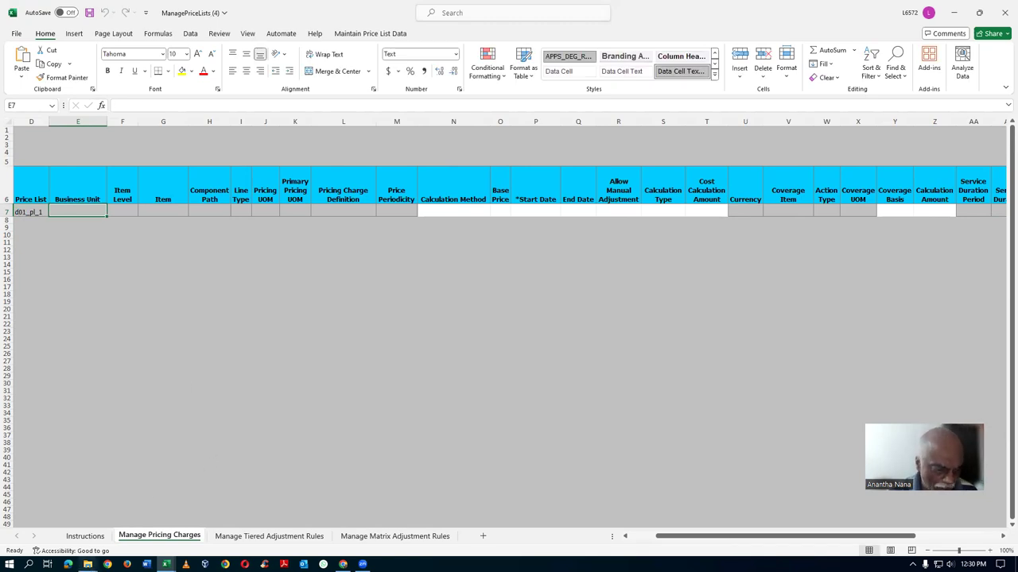
pyautogui.moveTo(88, 564)
pyautogui.click(171, 526)
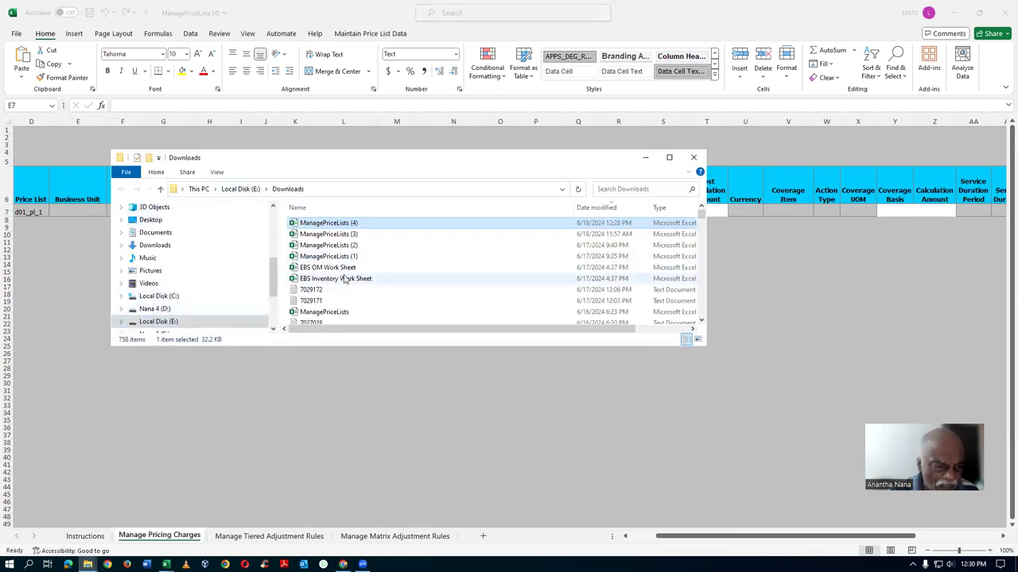
# Open Sales_Order_Import_Details from F:\Fusion_OM_PDH_4th_May_24\Fusion_OM_PDH_4th_May_24\Sales_Order_Import.
pyautogui.scroll(-2, 191, 286)
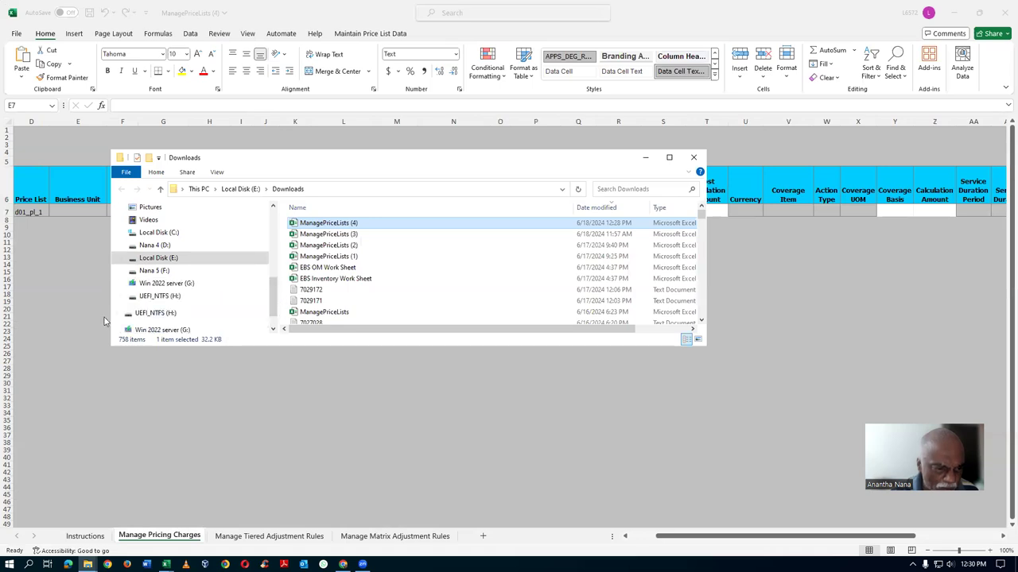
pyautogui.click(171, 270)
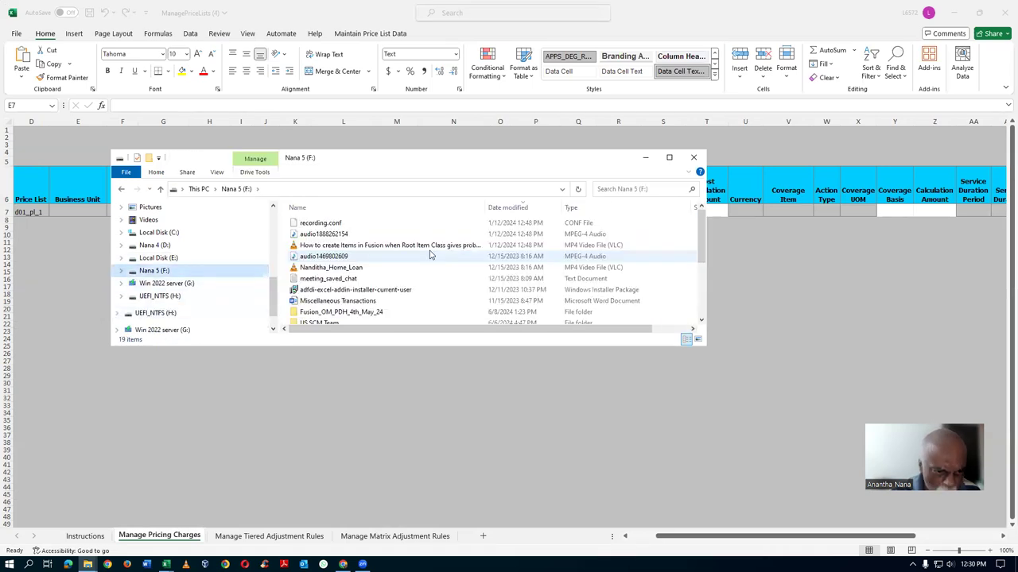
pyautogui.doubleClick(408, 313)
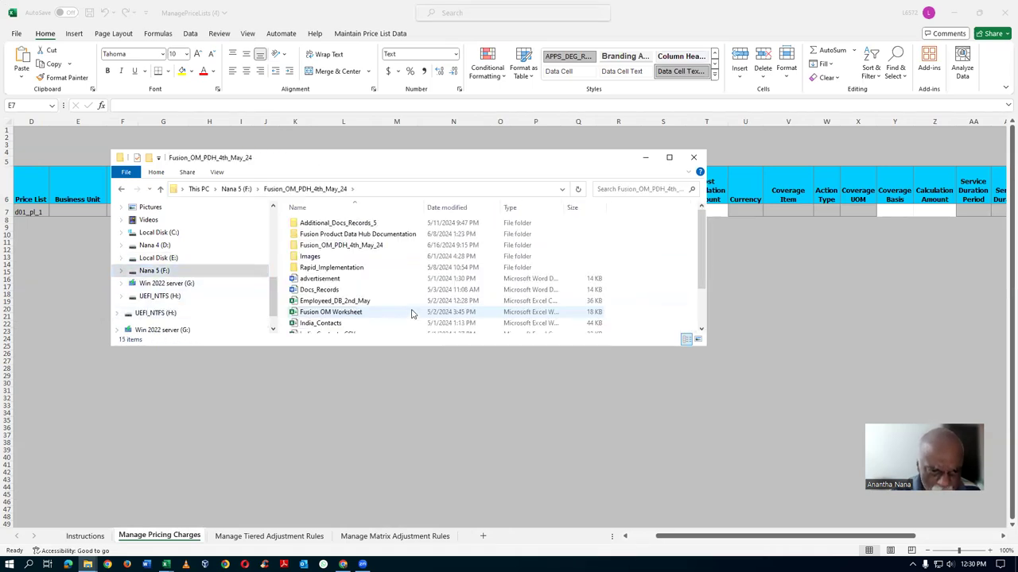
pyautogui.doubleClick(372, 245)
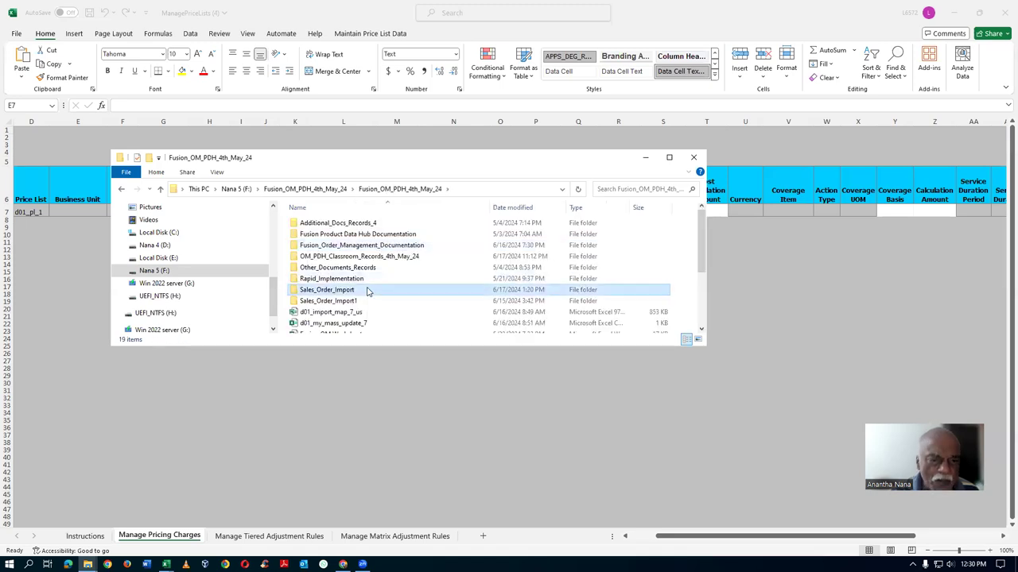
pyautogui.doubleClick(368, 291)
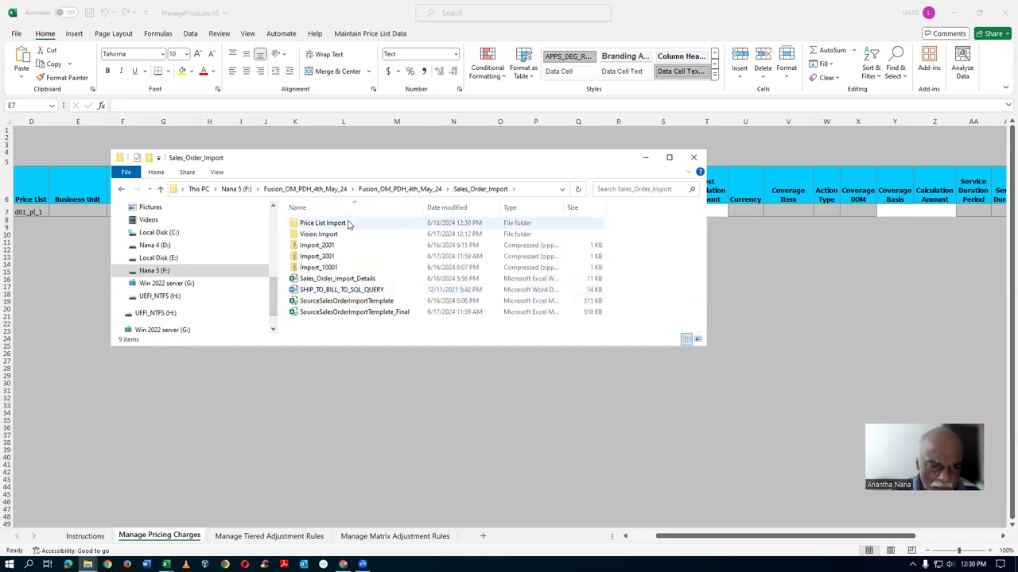
pyautogui.click(343, 282)
pyautogui.doubleClick(344, 279)
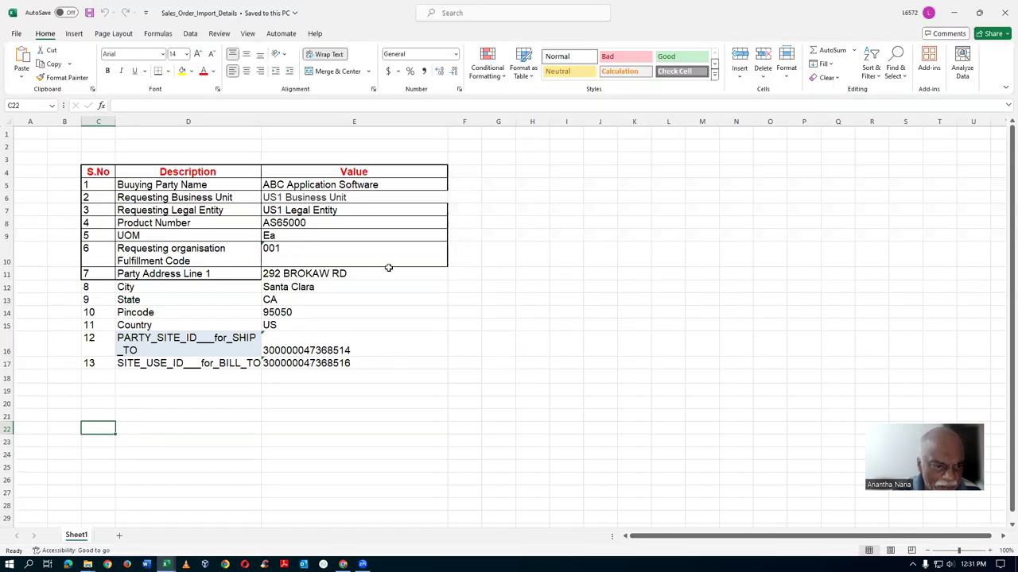
# Copy US1 Business Unit from cell E6 and paste it into E7 of ManagePriceLists (4).
pyautogui.click(371, 197)
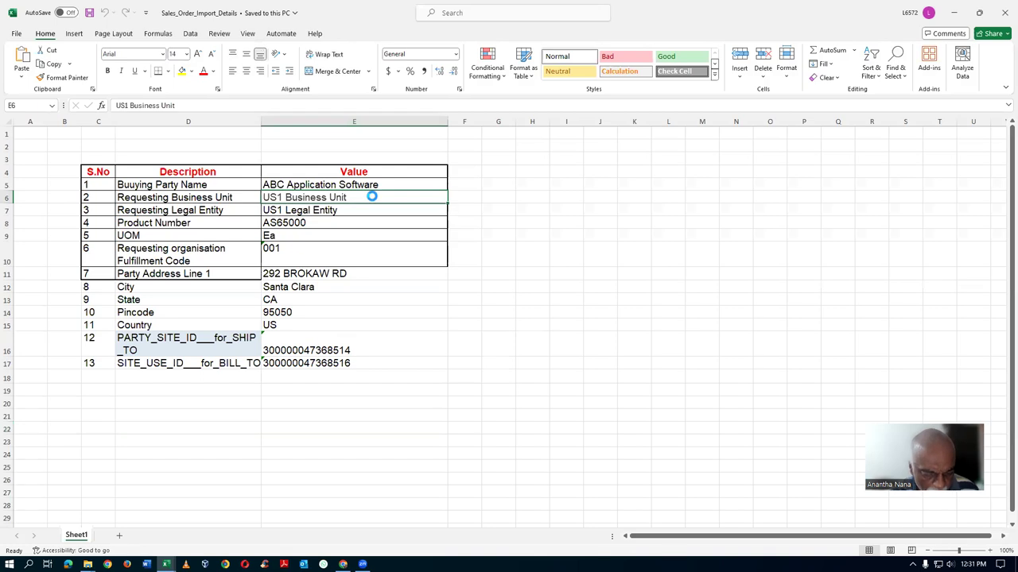
pyautogui.hotkey('ctrl', 'c')
pyautogui.hotkey('alt', 'Tab')
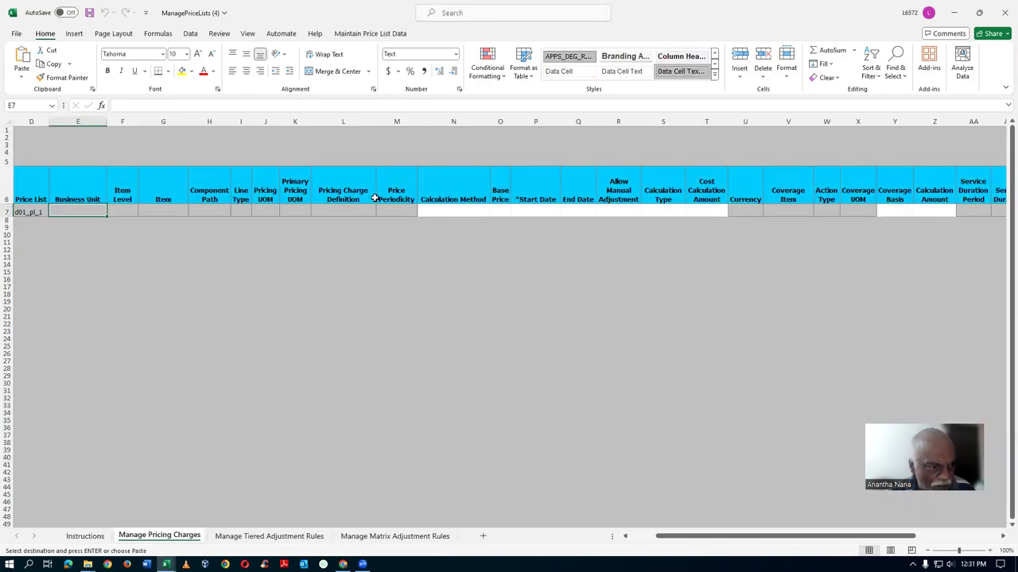
pyautogui.press('Return')
# Set row 7's Item Level to Item and its Item to AS65000.
pyautogui.click(122, 212)
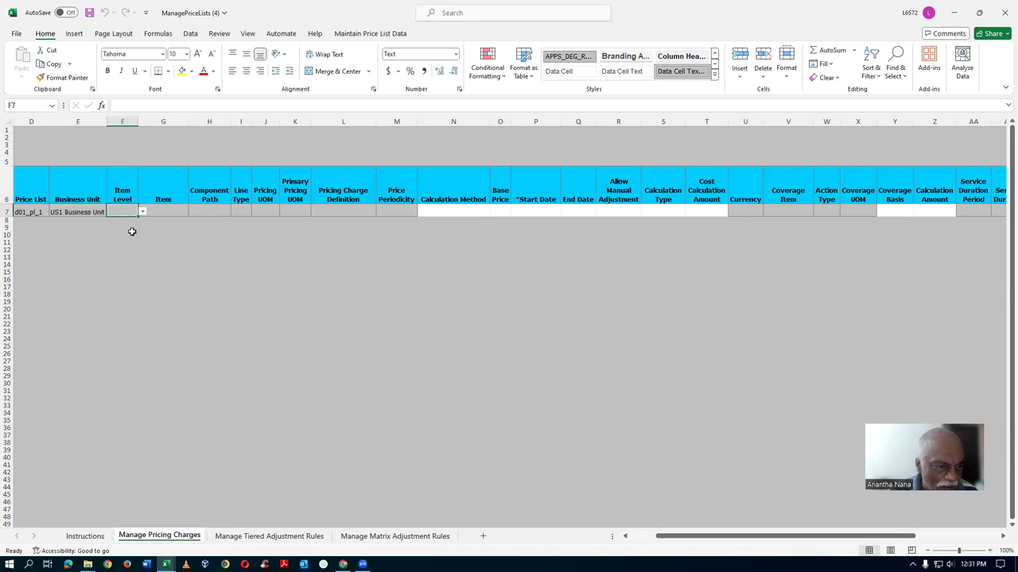
pyautogui.click(143, 212)
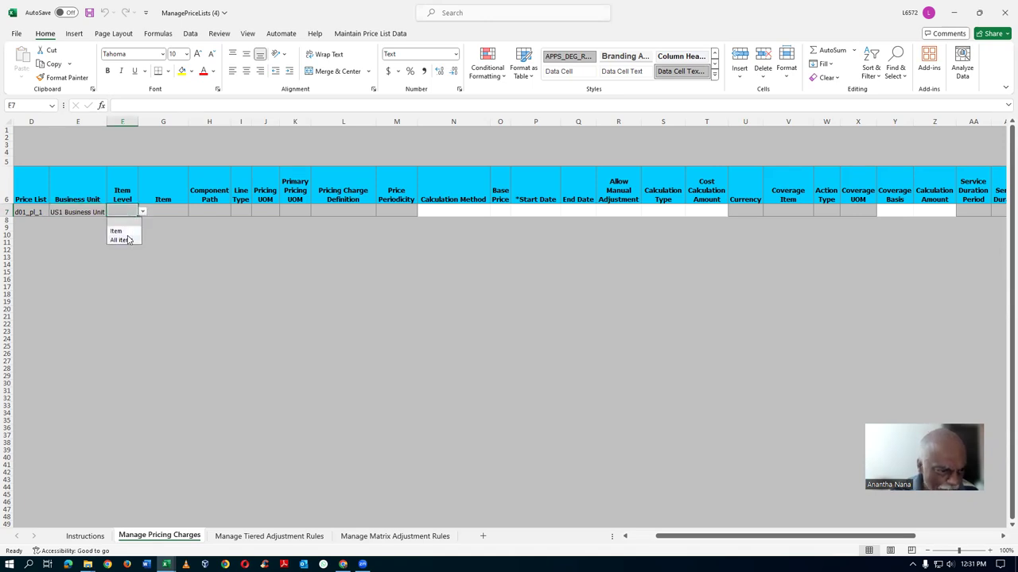
pyautogui.click(116, 231)
pyautogui.click(168, 212)
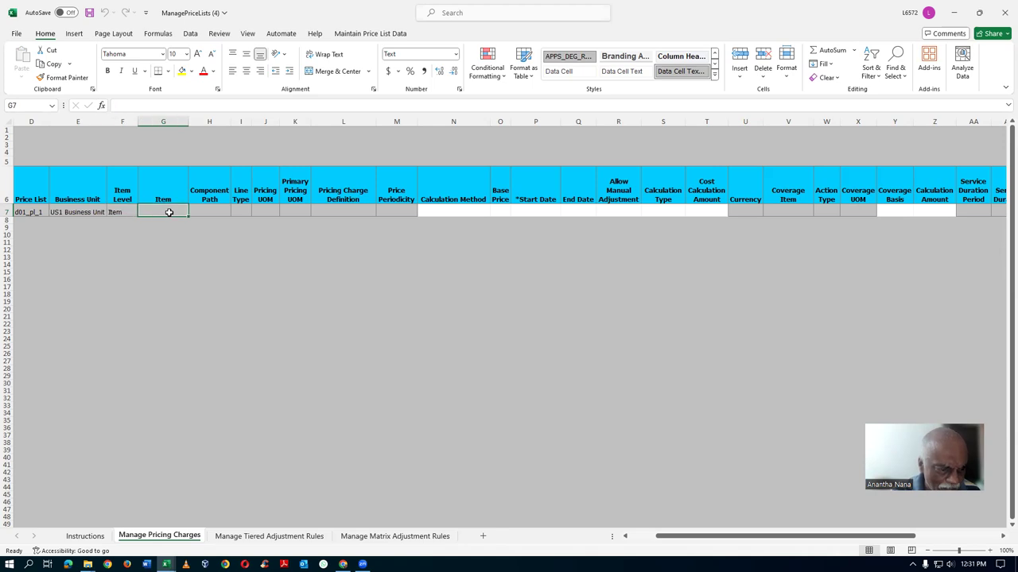
pyautogui.write('AS65')
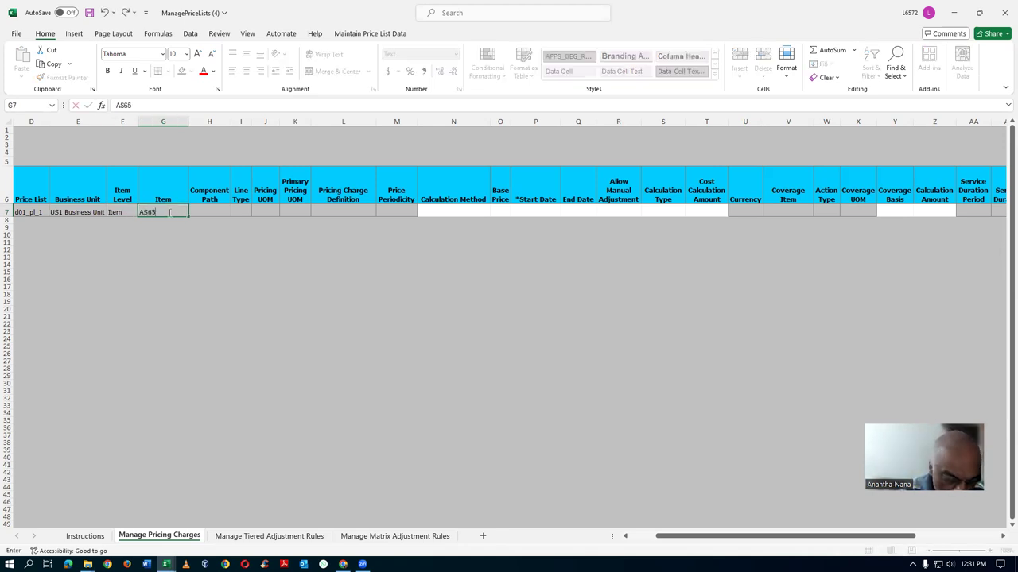
pyautogui.write('000')
pyautogui.press('Tab')
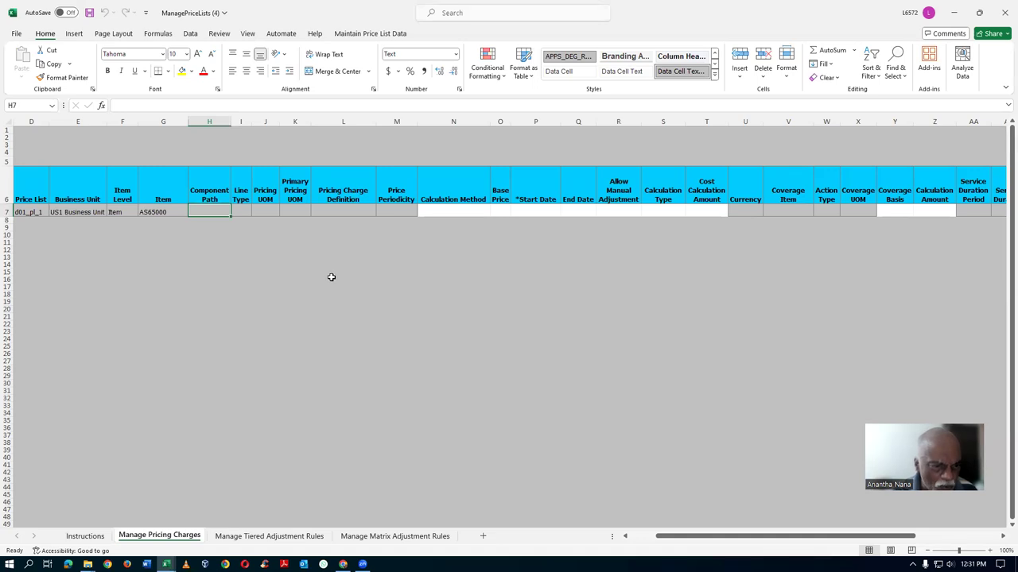
# Set line type Buy, pricing UOM Ea and primary pricing UOM Y for row 7.
pyautogui.hotkey('alt', 'Tab')
pyautogui.hotkey('alt', 'Tab')
pyautogui.hotkey('alt', 'Tab')
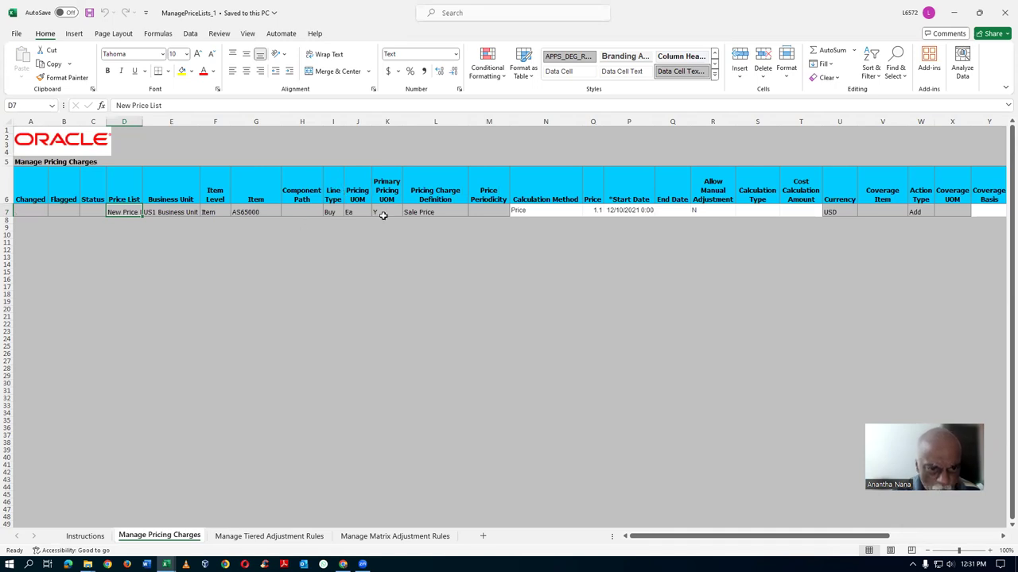
pyautogui.hotkey('alt', 'Tab')
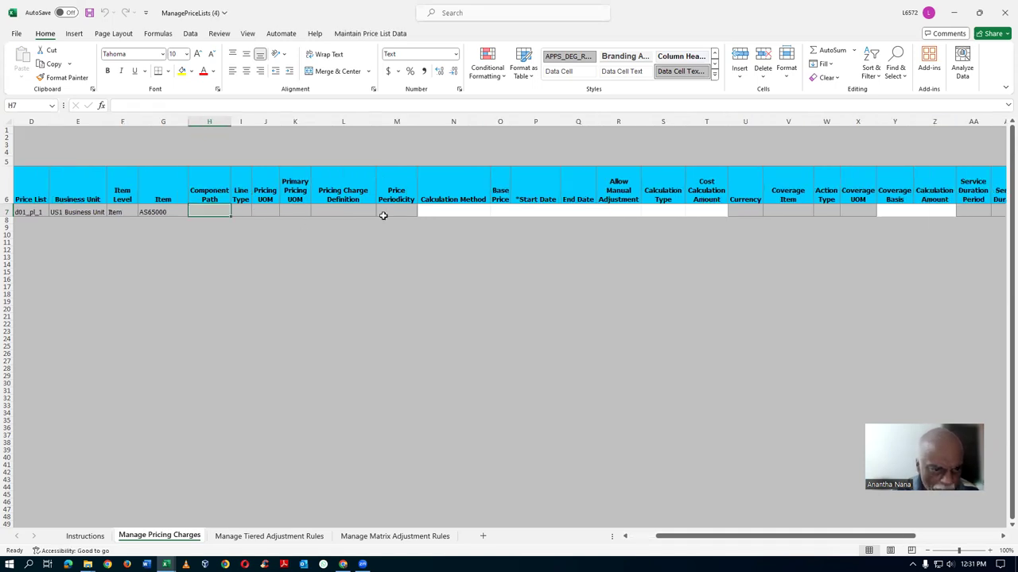
pyautogui.click(243, 212)
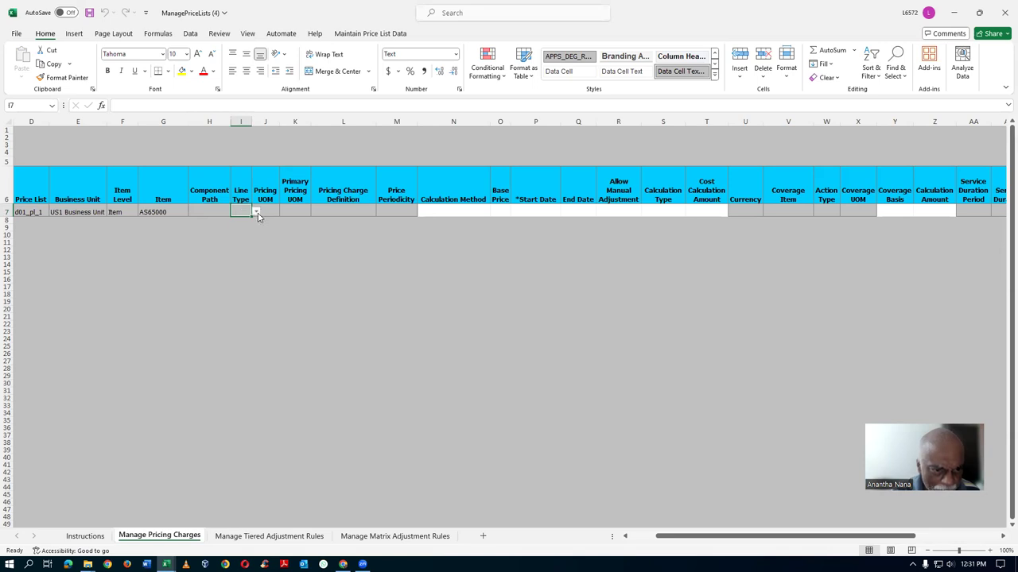
pyautogui.click(256, 213)
pyautogui.click(259, 221)
pyautogui.click(265, 215)
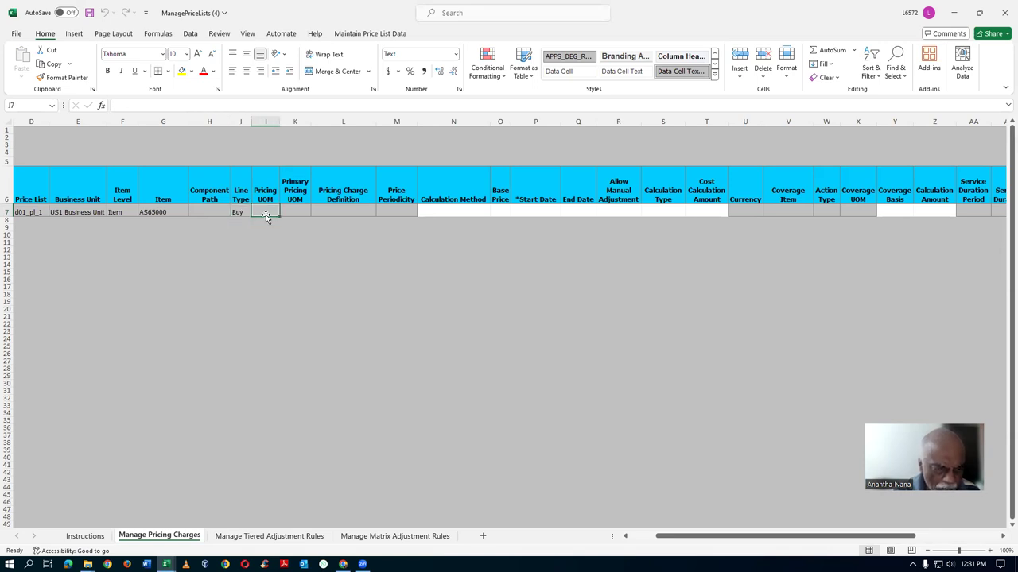
pyautogui.write('Ea')
pyautogui.press('Tab')
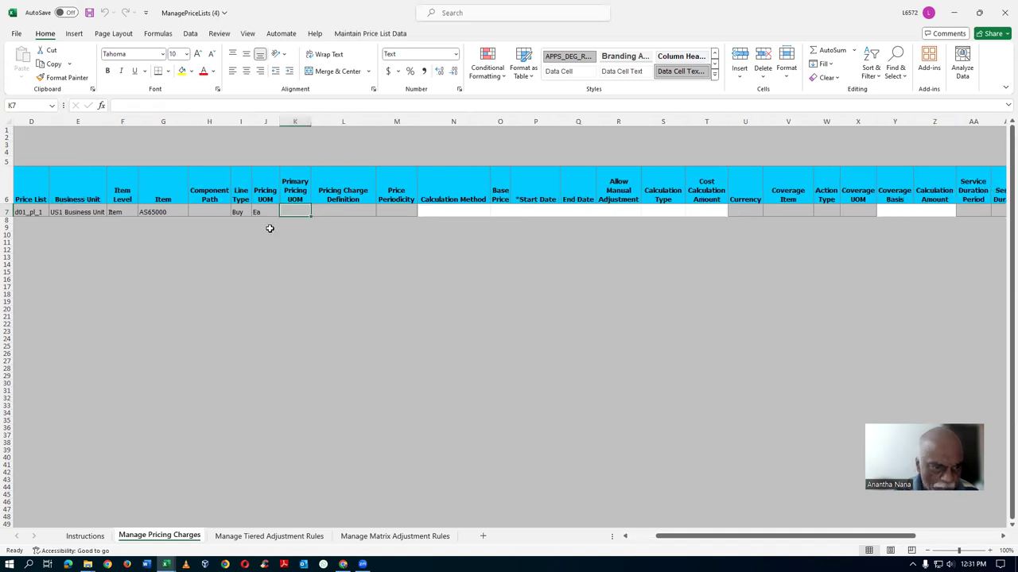
pyautogui.write('Y')
pyautogui.press('Tab')
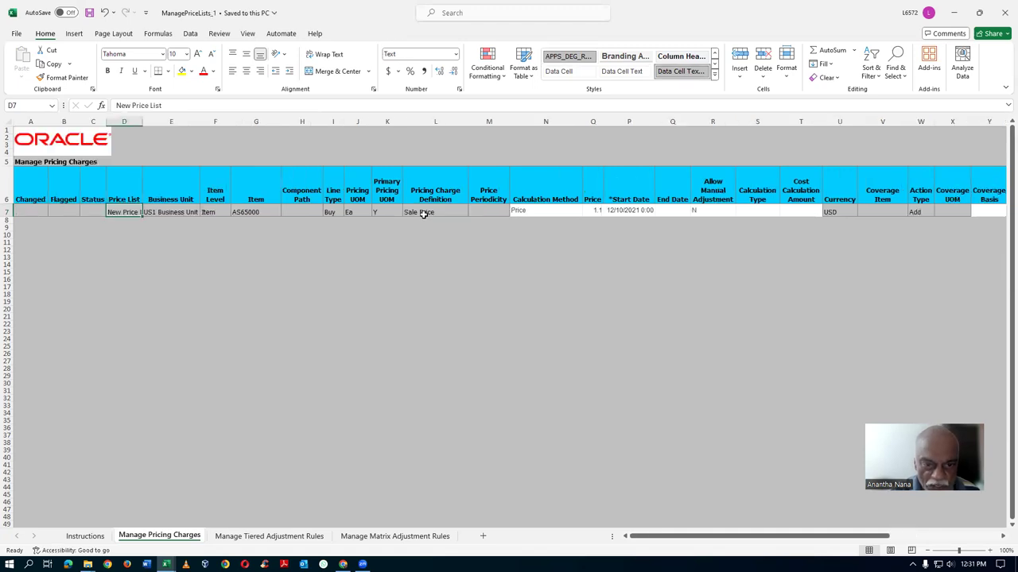
# Set Pricing Charge Definition to Sale Price and Calculation Method to Price.
pyautogui.click(425, 212)
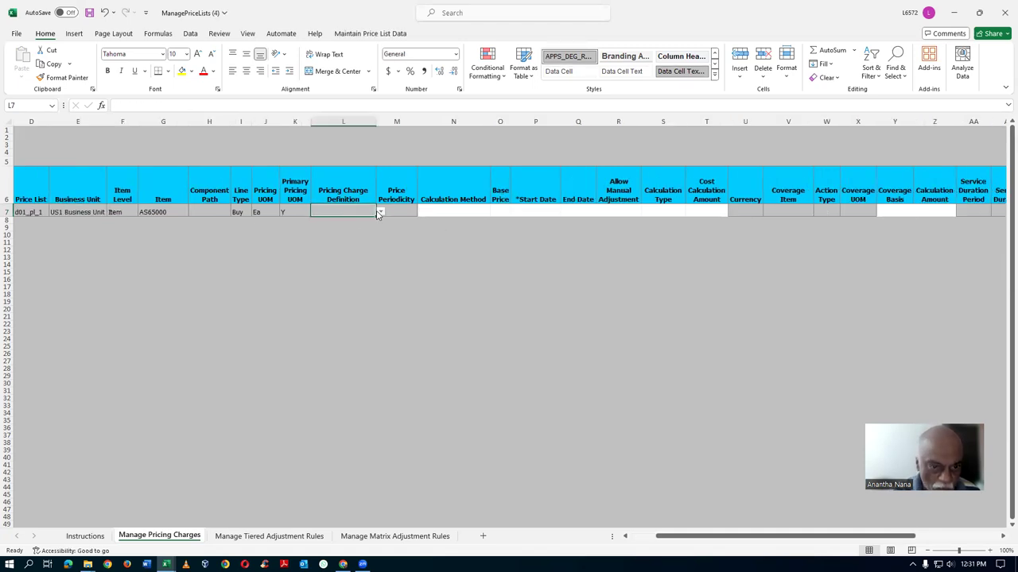
pyautogui.click(380, 212)
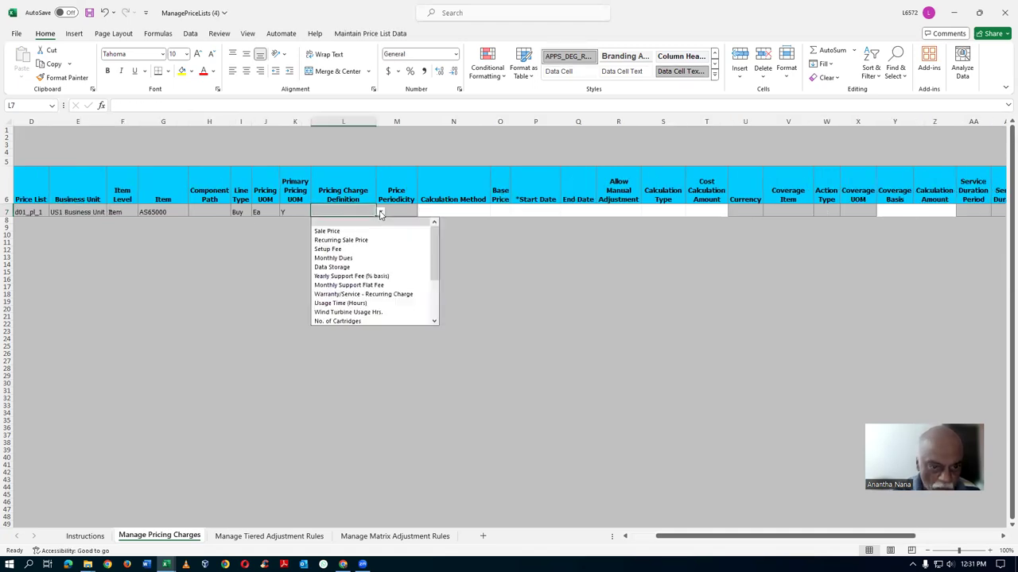
pyautogui.click(356, 231)
pyautogui.click(387, 295)
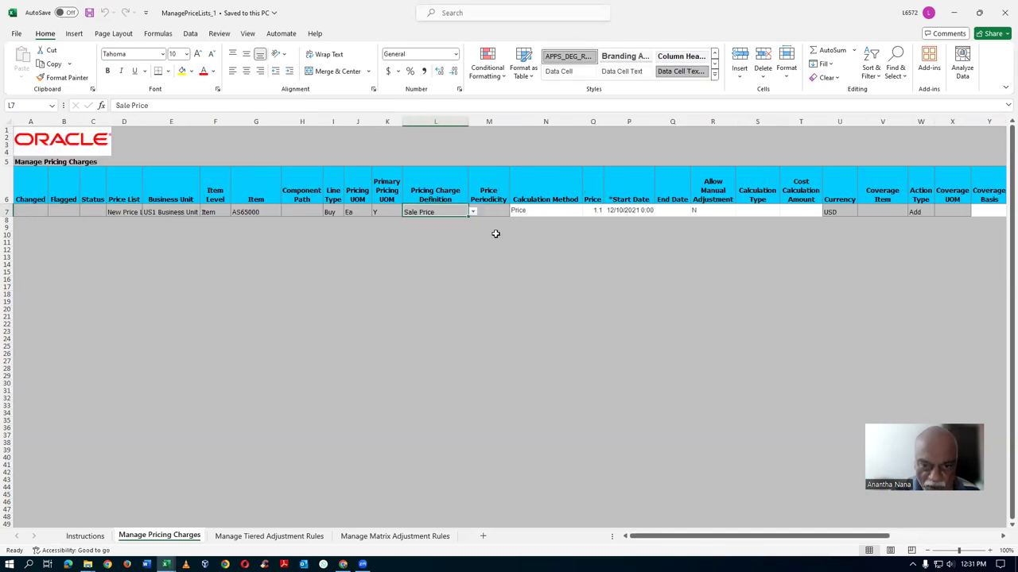
pyautogui.click(530, 213)
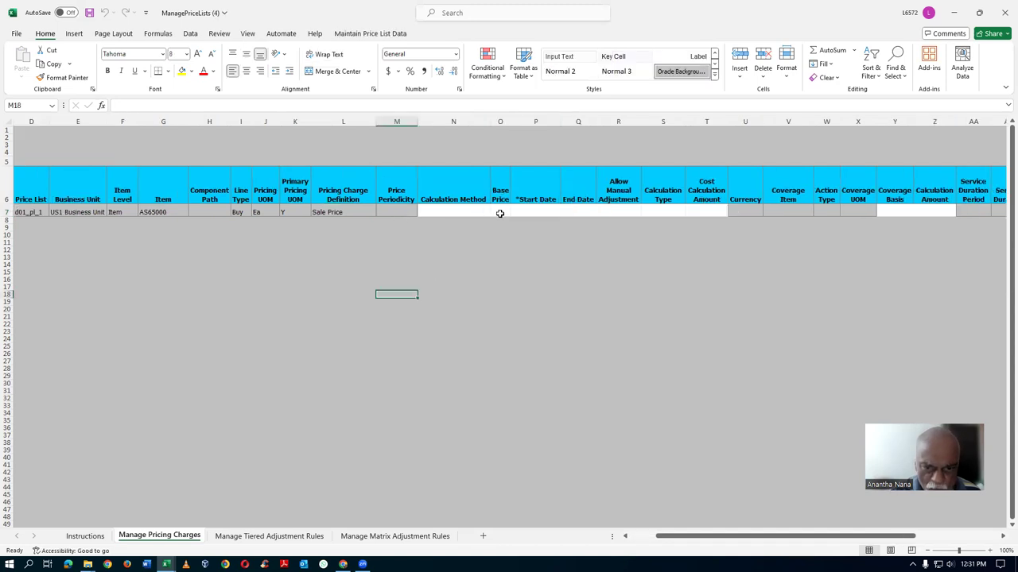
pyautogui.click(470, 212)
pyautogui.click(495, 213)
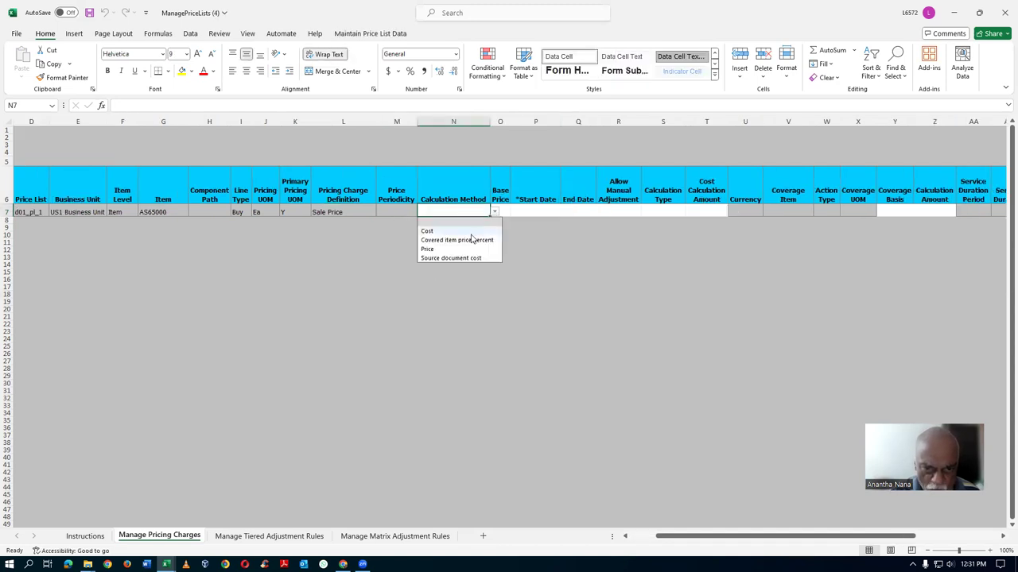
pyautogui.click(461, 249)
pyautogui.click(522, 271)
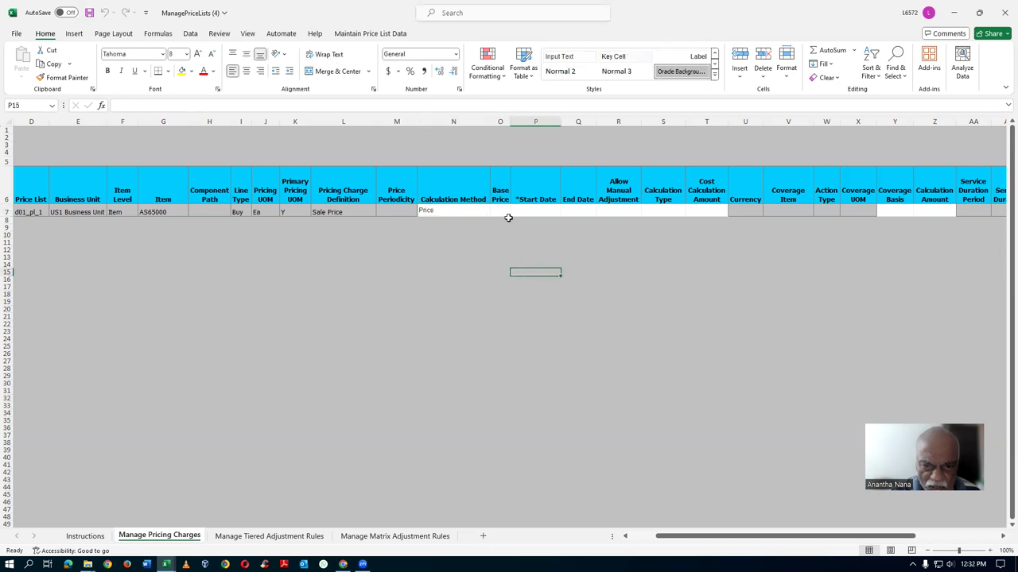
# Enter base price 12.34 and start date June 18, 2024.
pyautogui.click(499, 211)
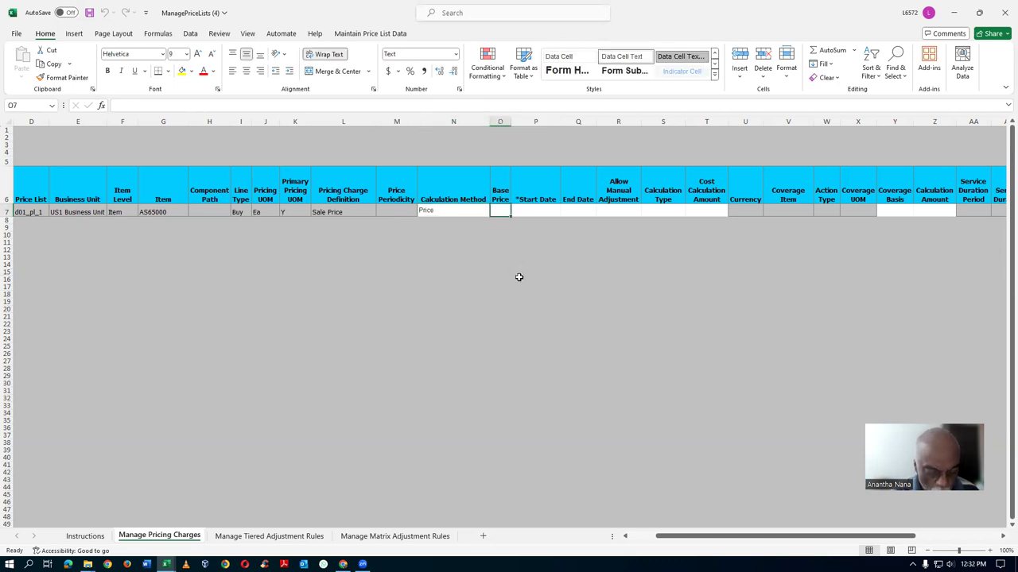
pyautogui.write('12.34')
pyautogui.press('Tab')
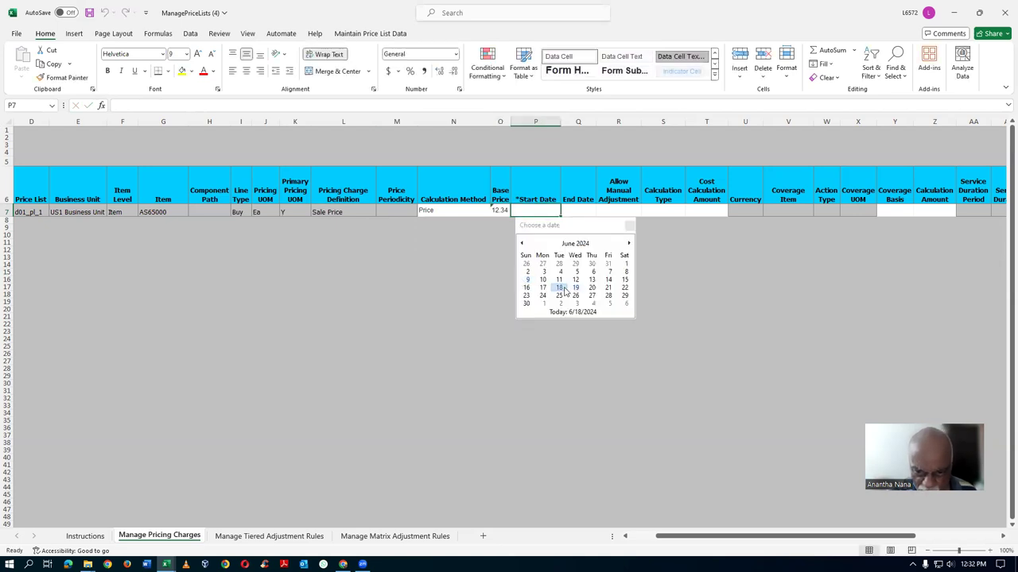
pyautogui.click(559, 288)
# Checking the reference workbook, set Allow Manual Adjustment in R7 to Y.
pyautogui.hotkey('alt', 'Tab')
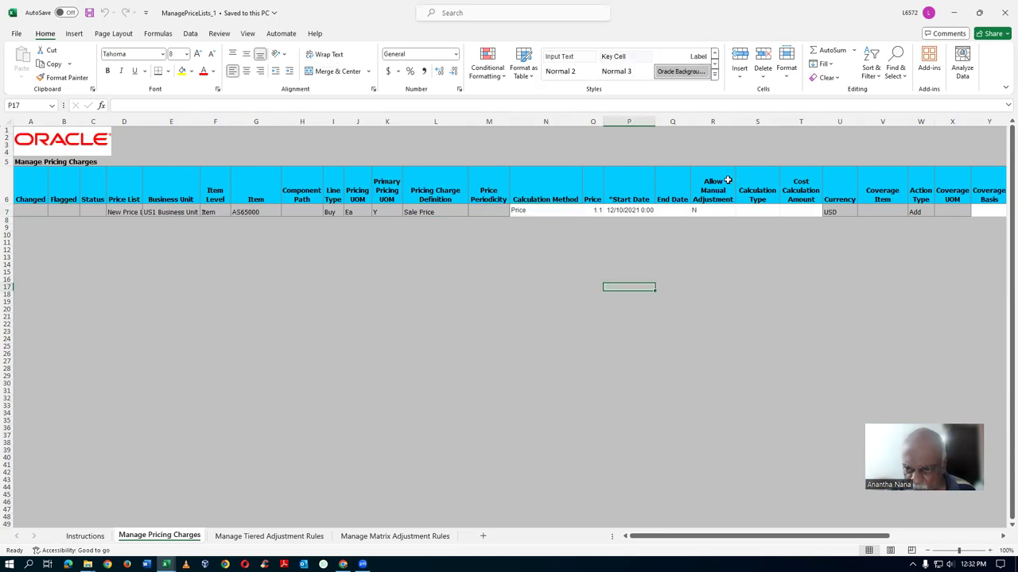
pyautogui.click(716, 212)
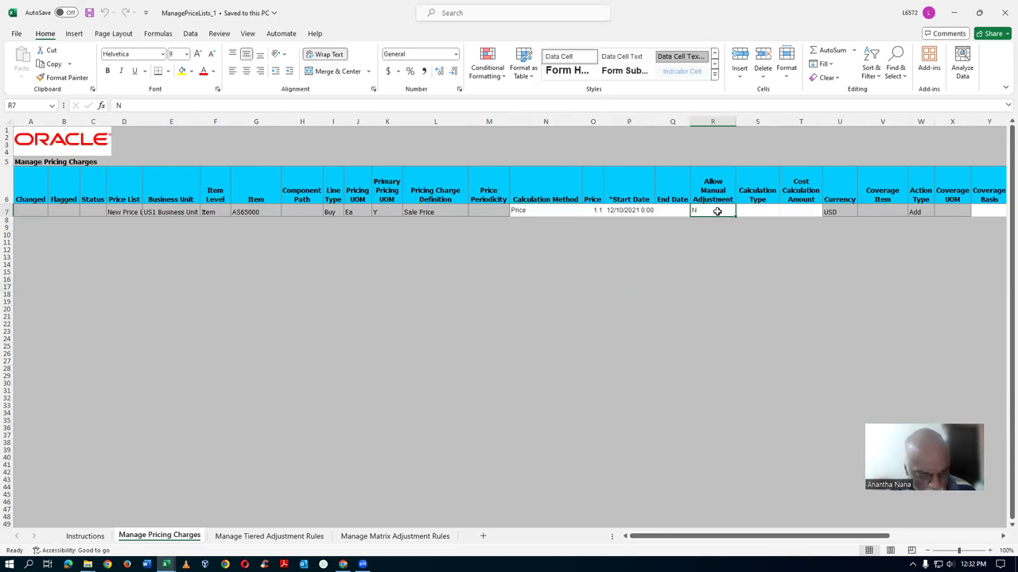
pyautogui.hotkey('alt', 'Tab')
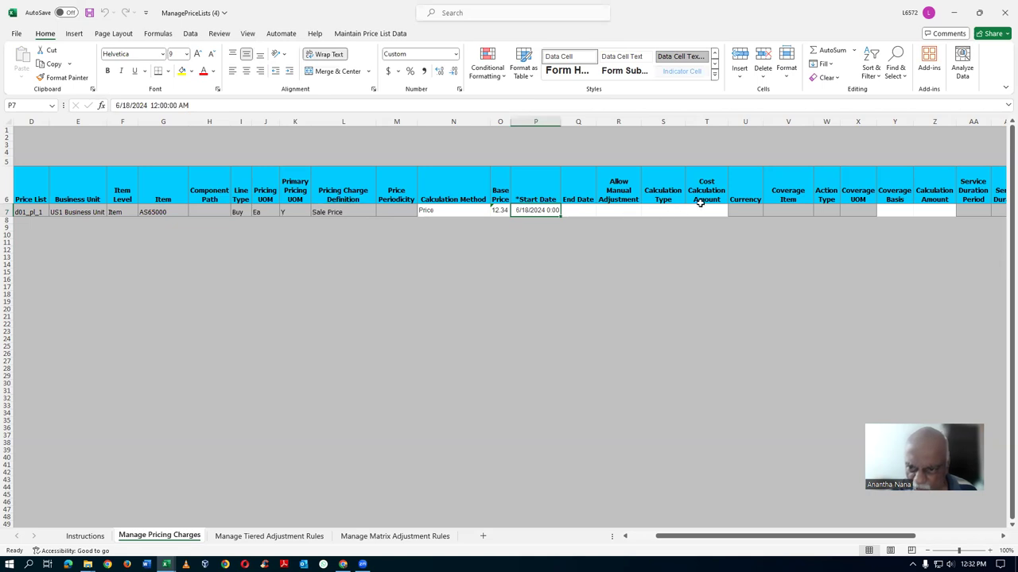
pyautogui.click(613, 210)
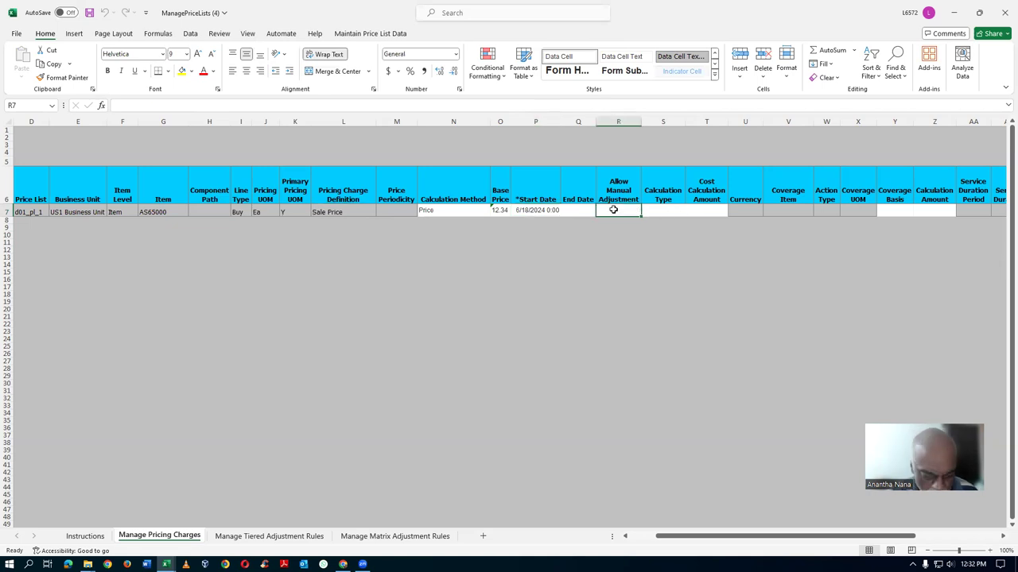
pyautogui.write('Y')
pyautogui.press('Tab')
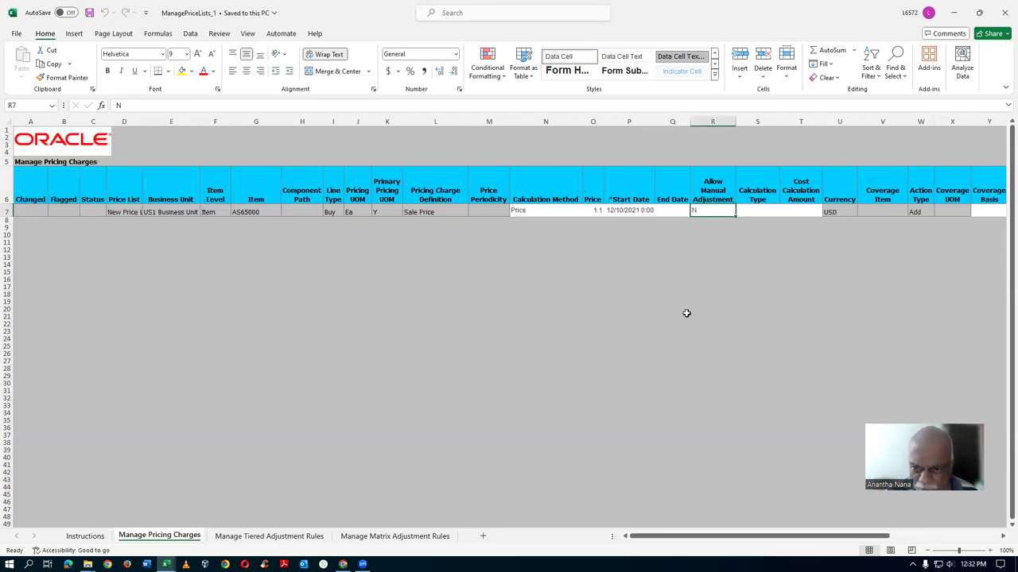
pyautogui.moveTo(757, 540); pyautogui.dragTo(806, 546)
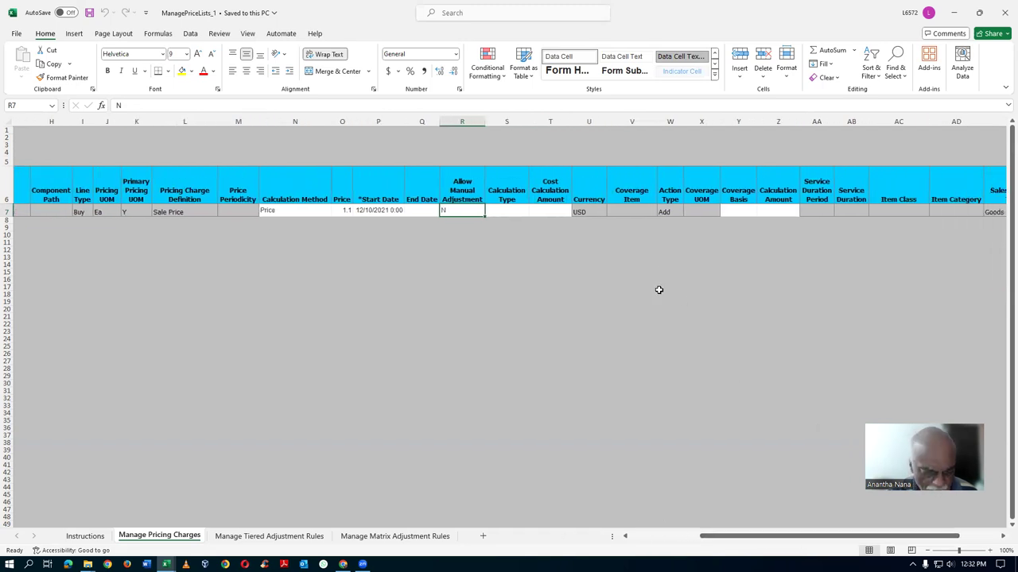
# Enter USD as the currency in cell U7.
pyautogui.hotkey('alt', 'Tab')
pyautogui.click(736, 213)
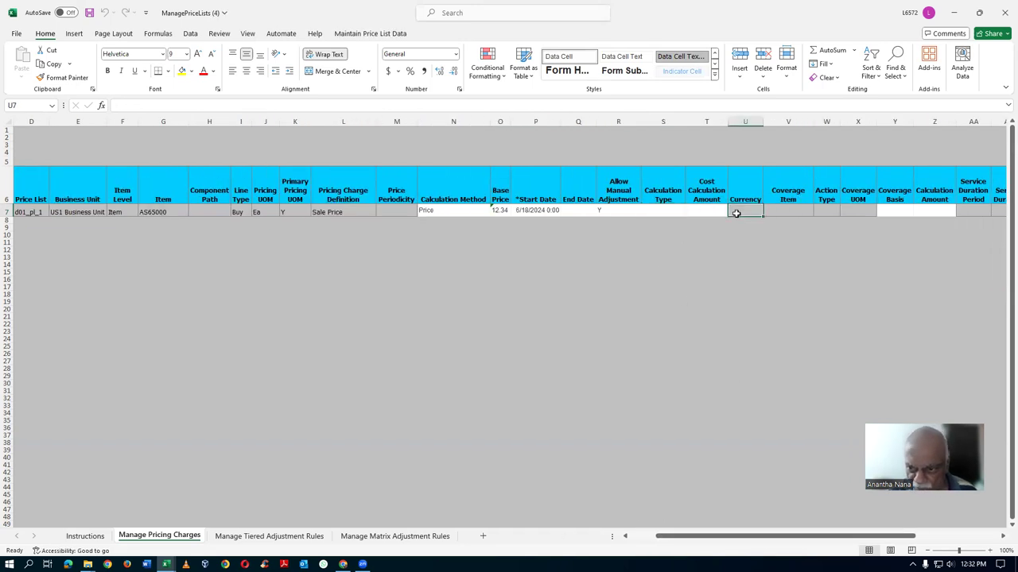
pyautogui.write('U')
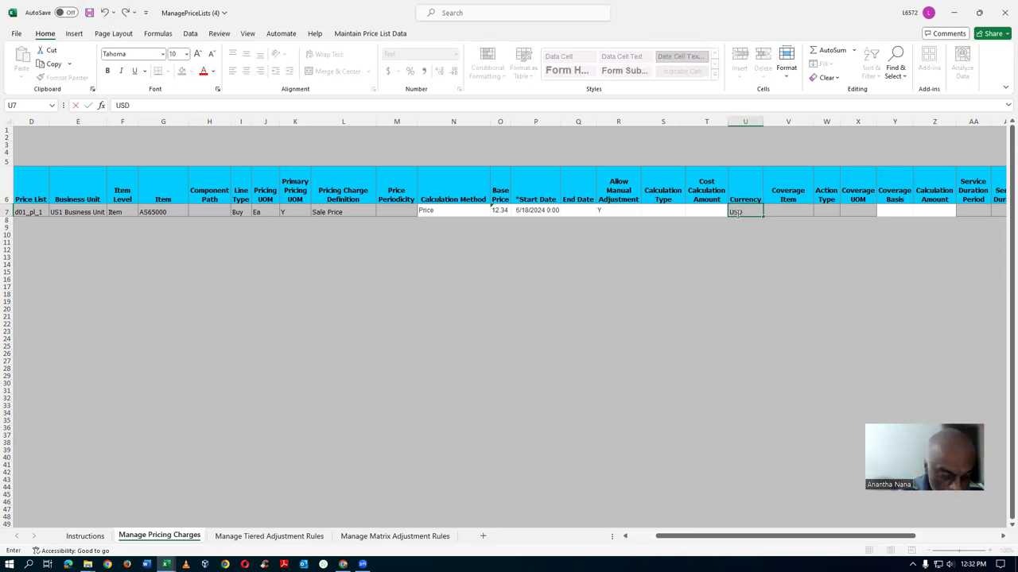
pyautogui.write('SD')
pyautogui.press('Tab')
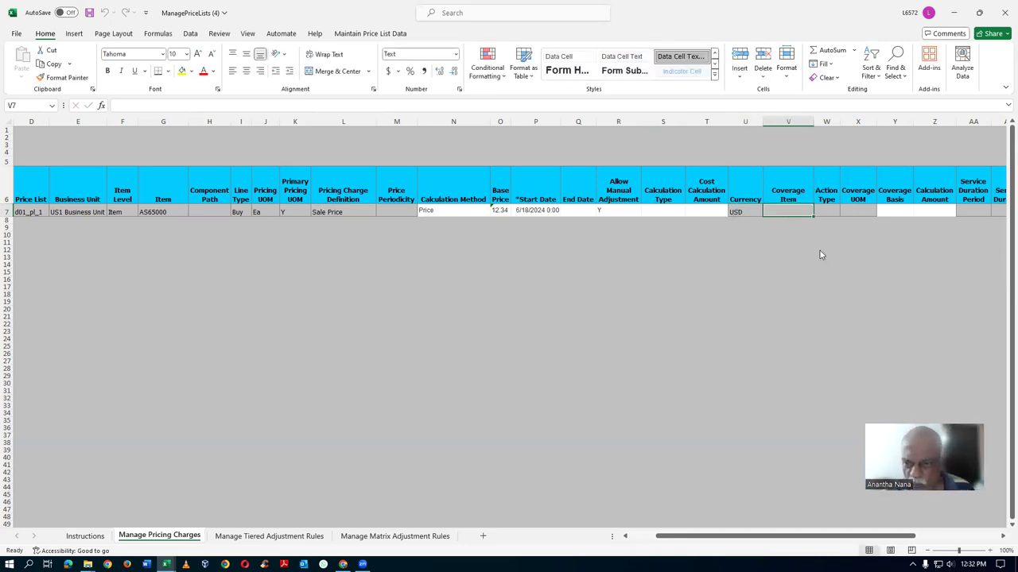
# Checking the reference row, set Sales Product Type in AE7 to Goods.
pyautogui.hotkey('alt', 'Tab')
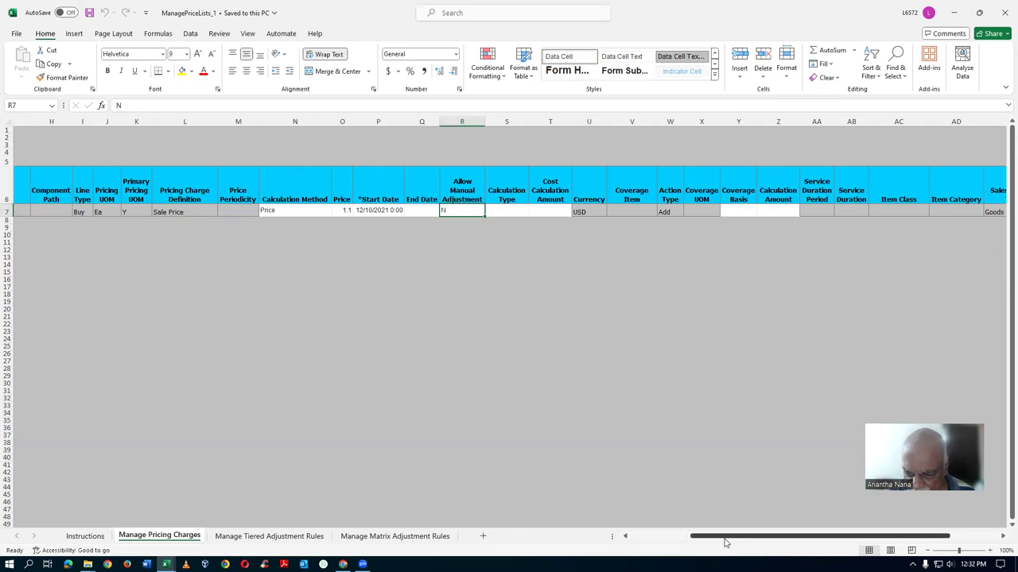
pyautogui.moveTo(725, 539); pyautogui.dragTo(799, 538)
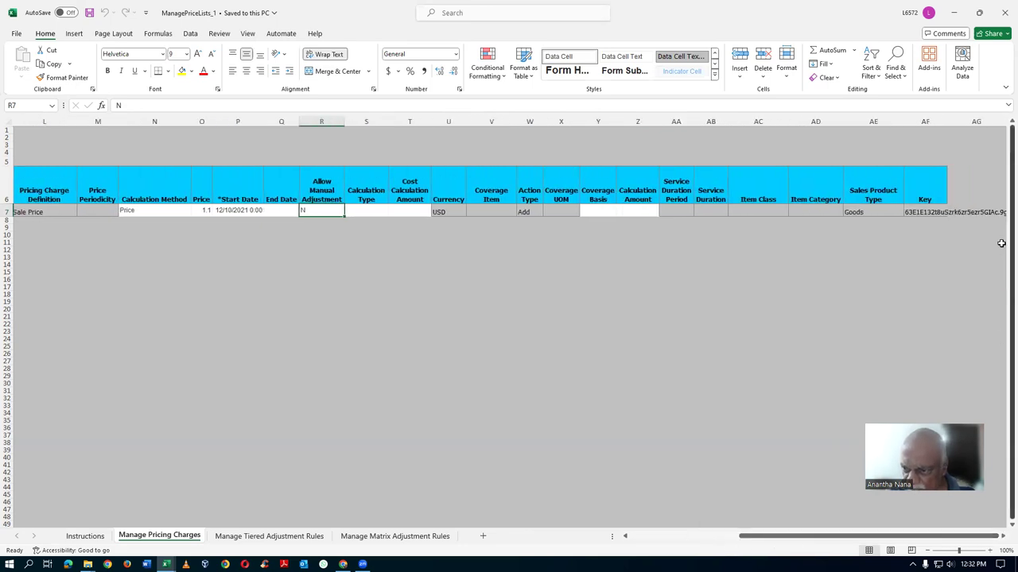
pyautogui.click(899, 212)
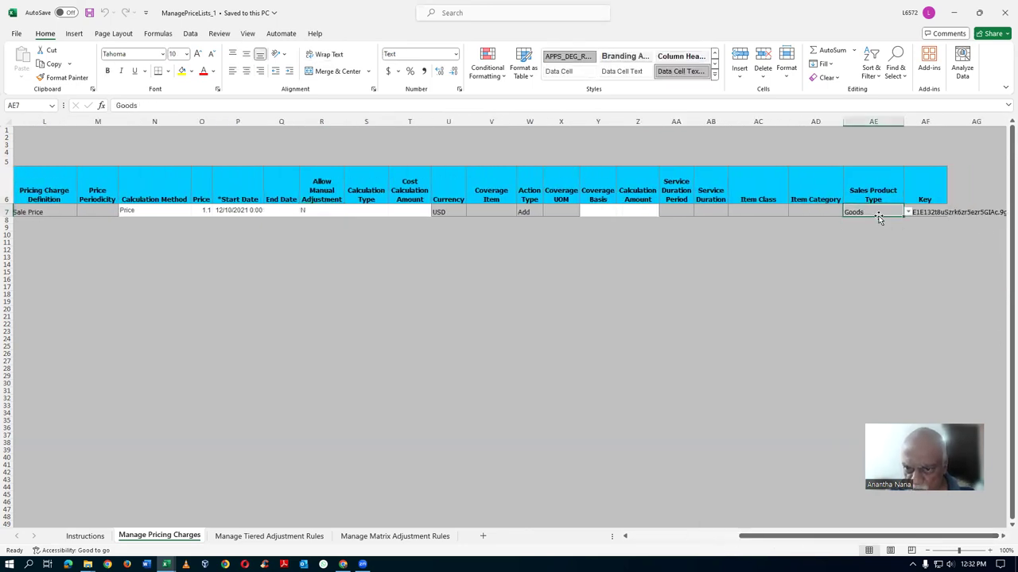
pyautogui.hotkey('alt', 'Tab')
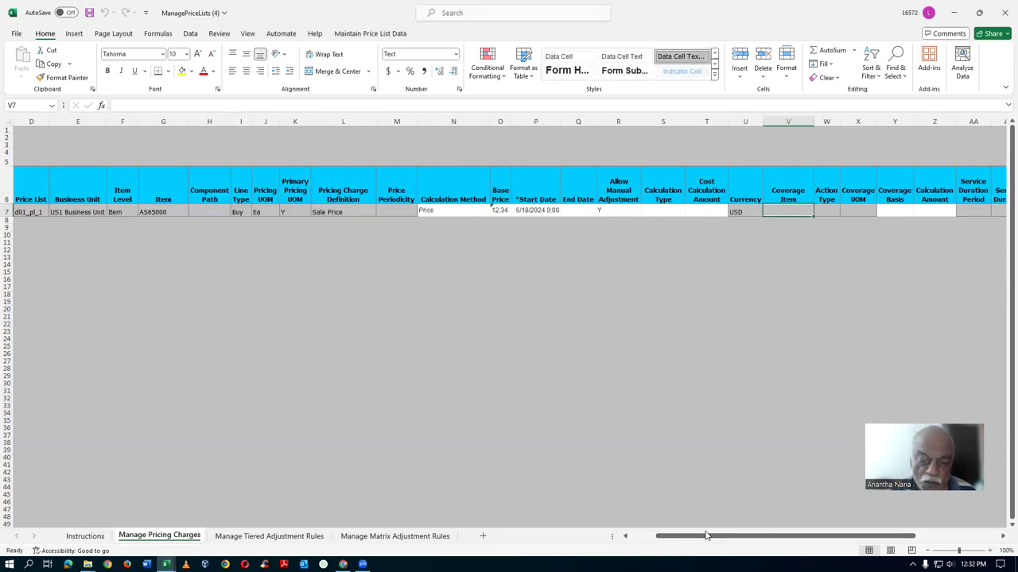
pyautogui.moveTo(698, 540); pyautogui.dragTo(863, 543)
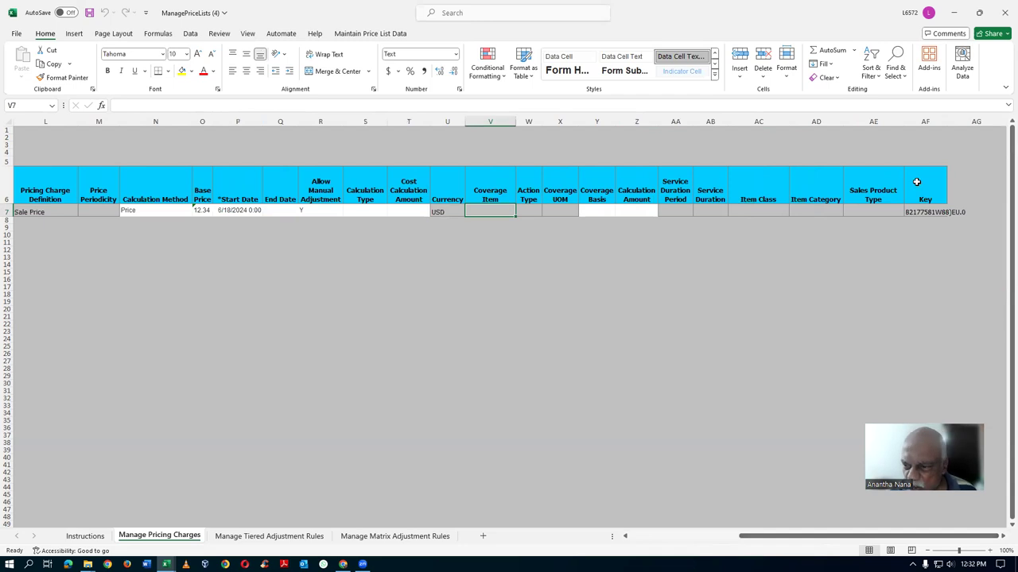
pyautogui.click(895, 211)
pyautogui.click(908, 212)
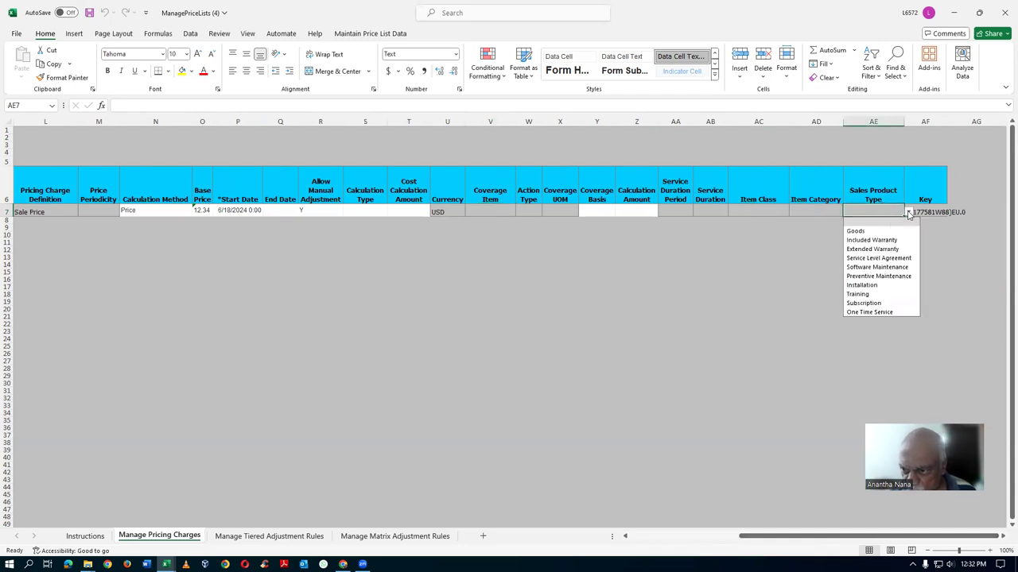
pyautogui.click(871, 231)
pyautogui.click(921, 271)
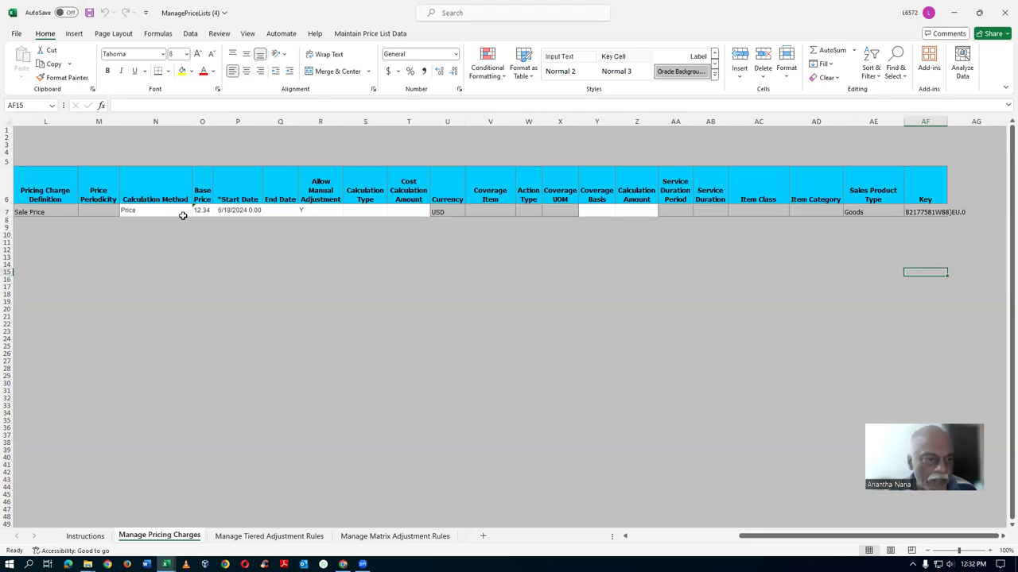
# Save the workbook, copy row 7, and select rows 8 through 46.
pyautogui.click(590, 538)
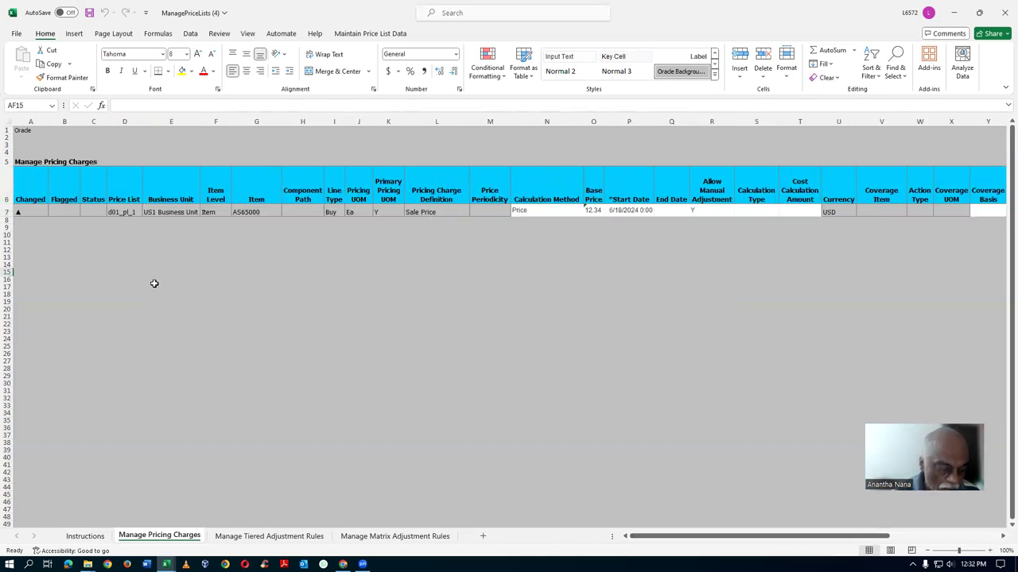
pyautogui.hotkey('ctrl', 's')
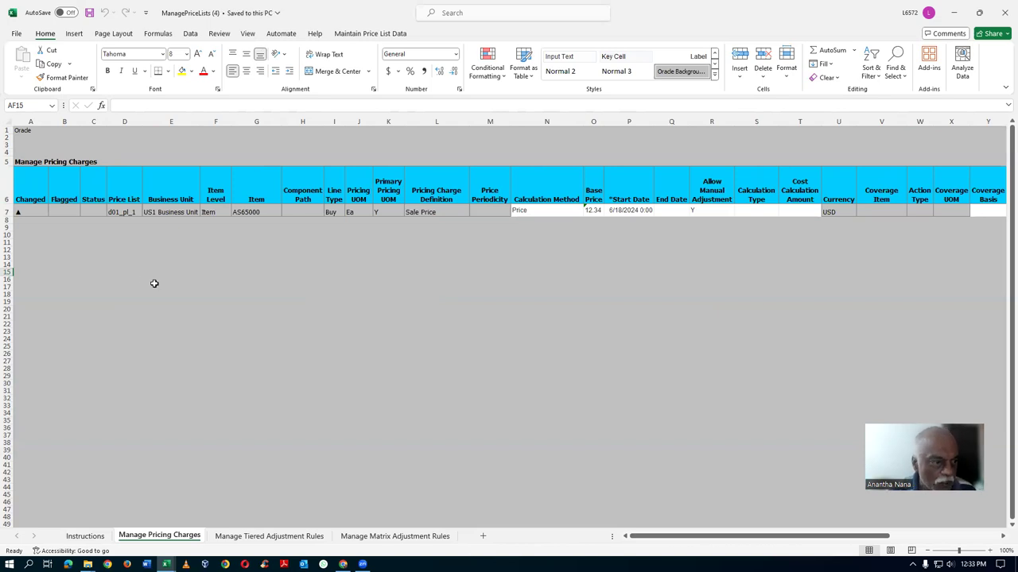
pyautogui.click(6, 212)
pyautogui.hotkey('ctrl', 'c')
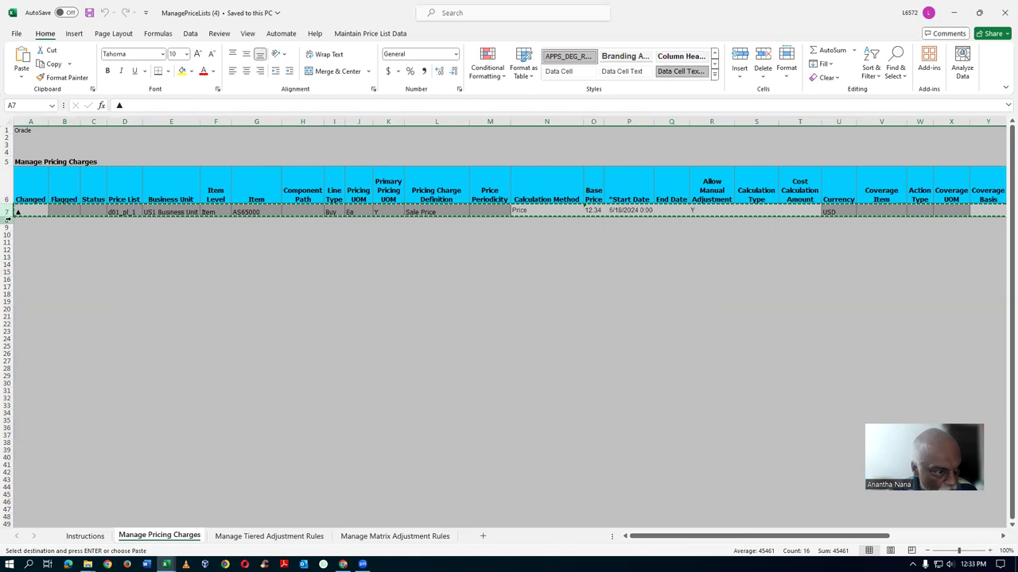
pyautogui.moveTo(6, 221); pyautogui.dragTo(4, 500)
pyautogui.press('Return')
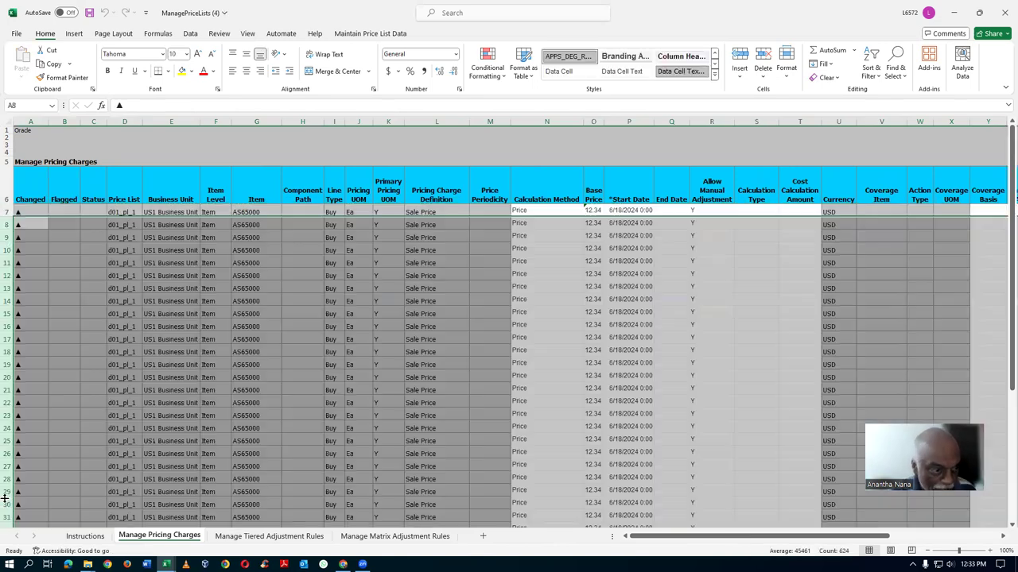
pyautogui.click(103, 310)
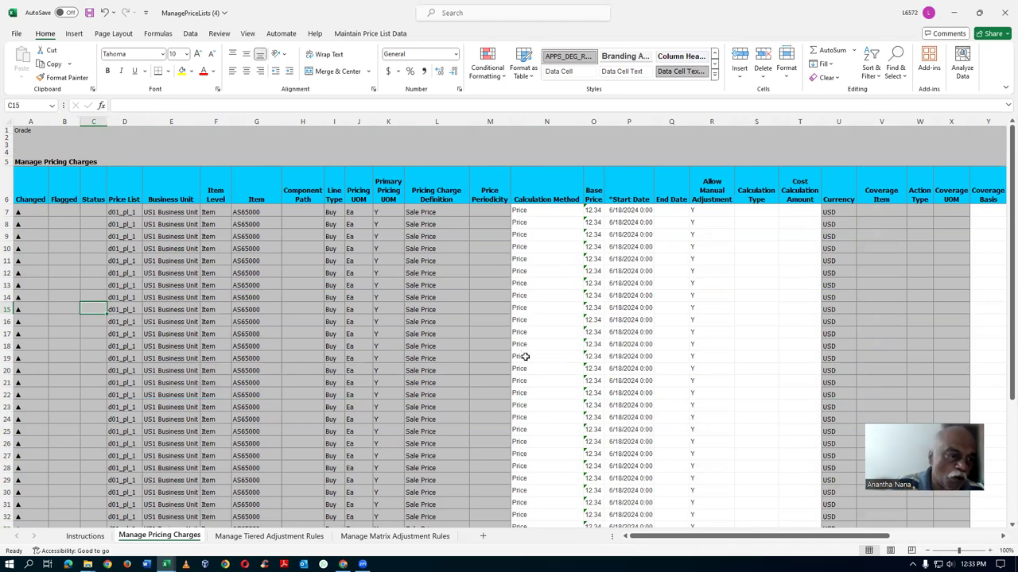
pyautogui.click(331, 322)
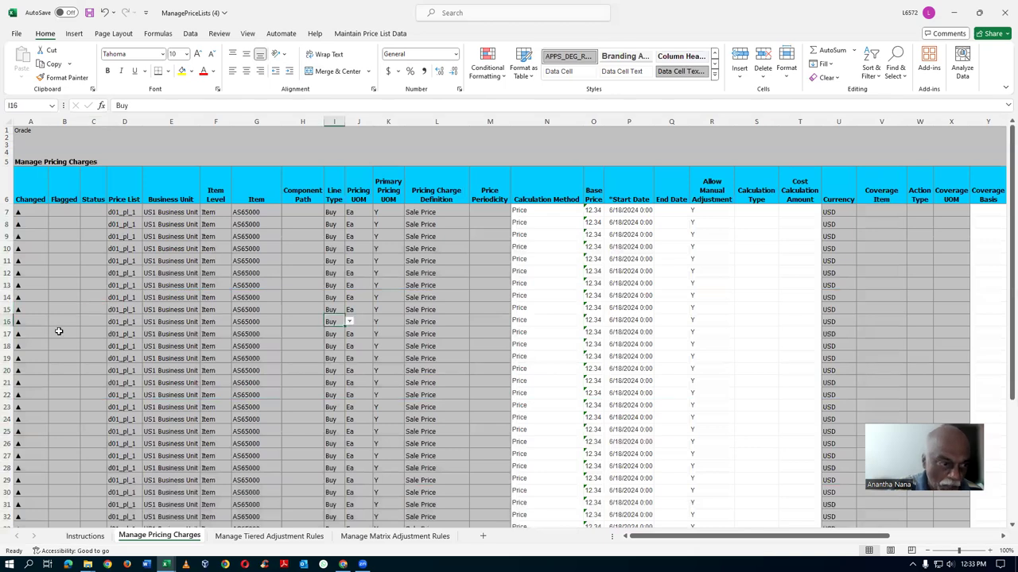
pyautogui.click(30, 225)
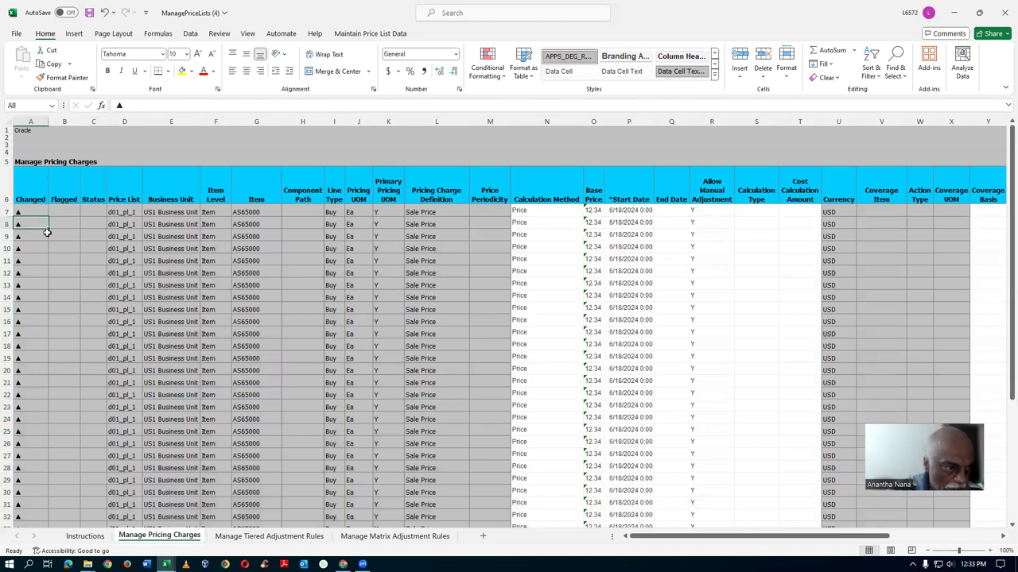
pyautogui.moveTo(8, 224); pyautogui.dragTo(7, 525)
pyautogui.hotkey('ctrl', '-')
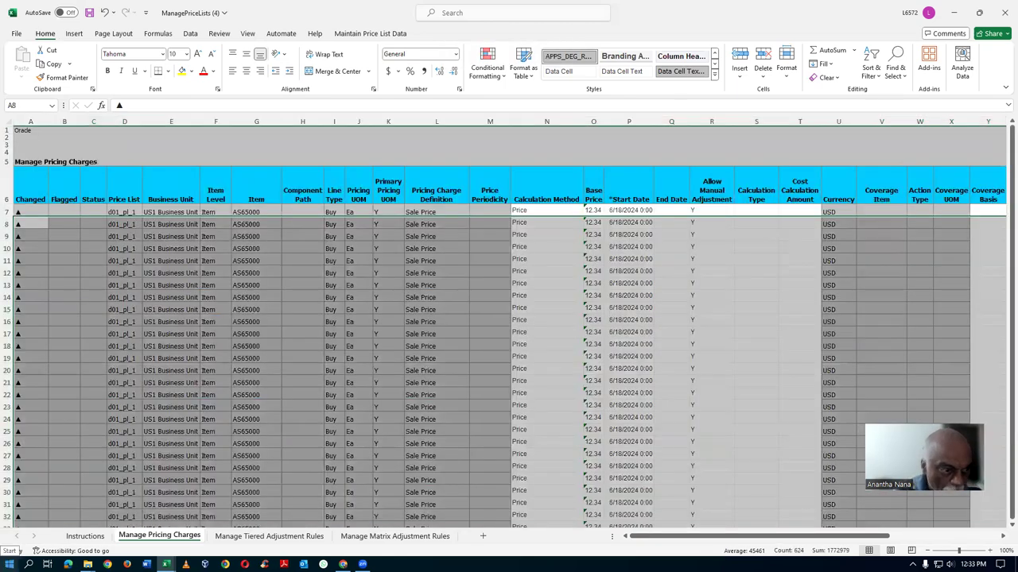
pyautogui.click(76, 456)
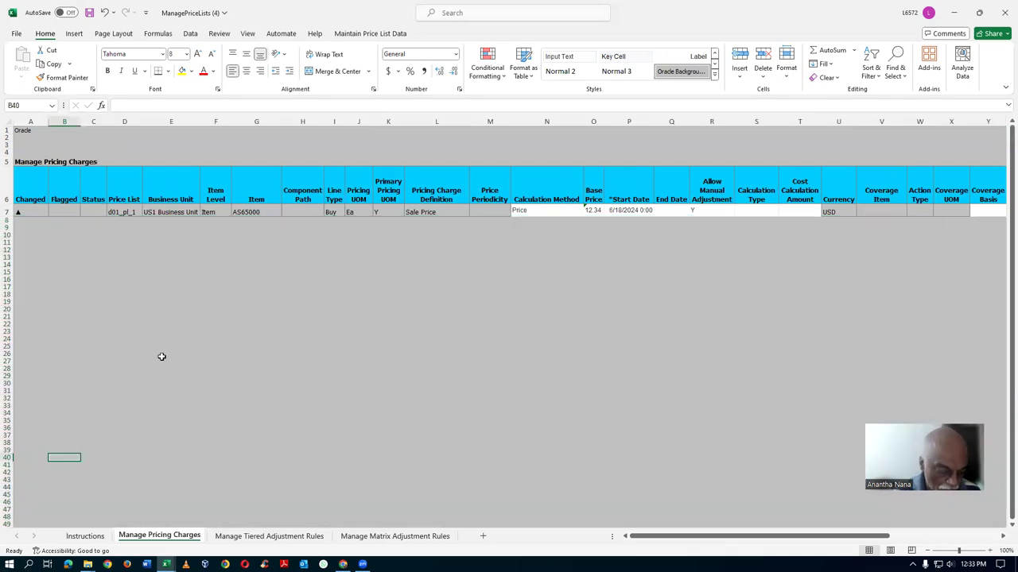
# Save, upload row 7 with Maintain Price List Data's Create or Update, and check its status.
pyautogui.hotkey('ctrl', 's')
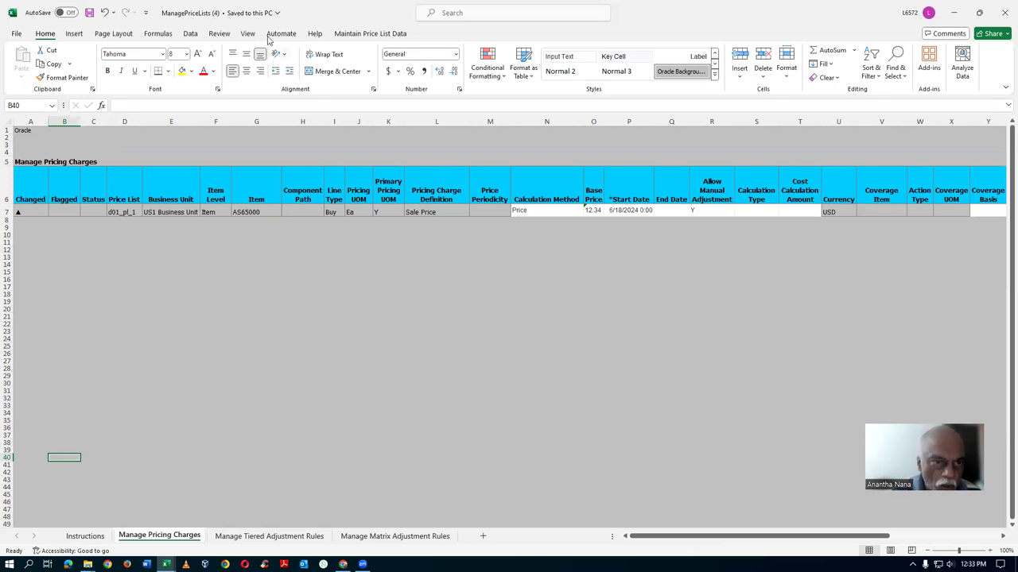
pyautogui.click(371, 34)
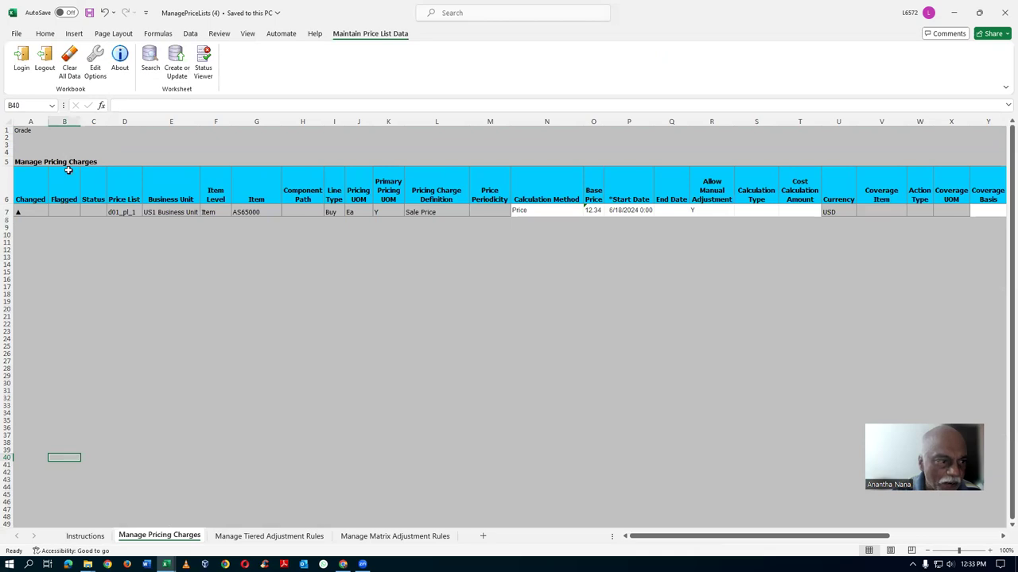
pyautogui.click(176, 67)
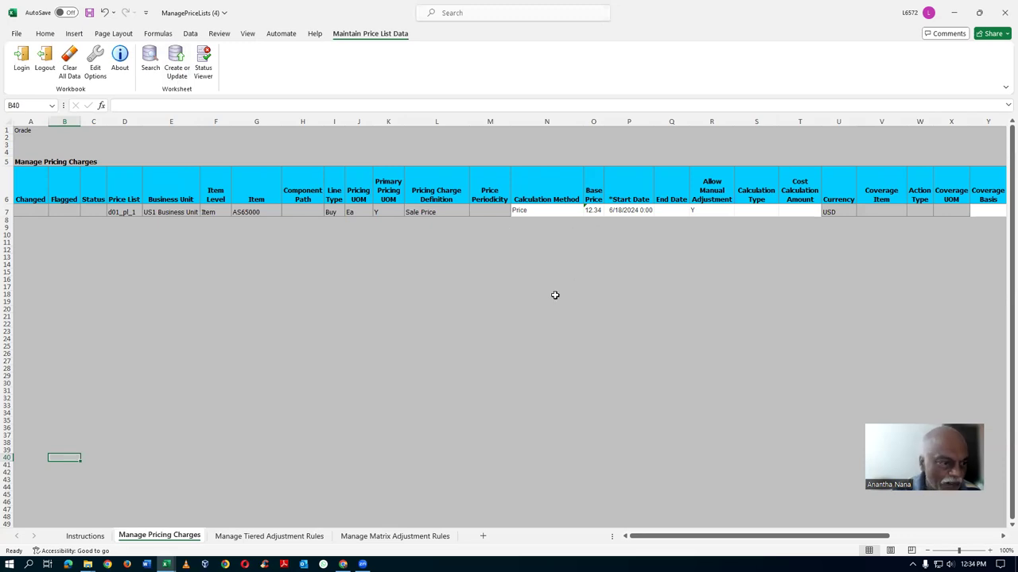
pyautogui.click(104, 210)
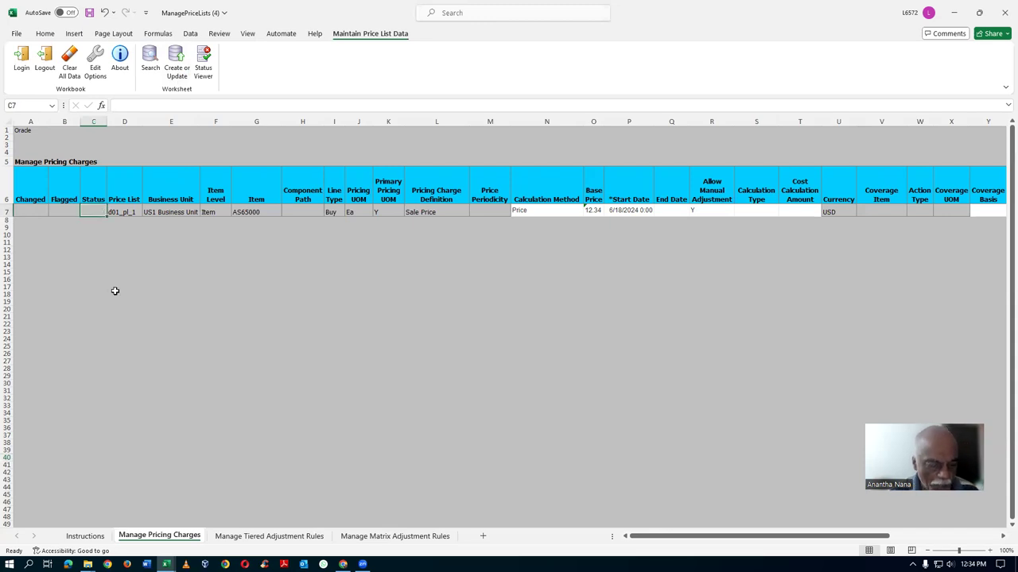
pyautogui.hotkey('alt', 'Tab')
pyautogui.hotkey('alt', 'Tab')
pyautogui.hotkey('alt', 'Tab')
pyautogui.hotkey('alt', 'Tab')
pyautogui.hotkey('alt', 'Tab')
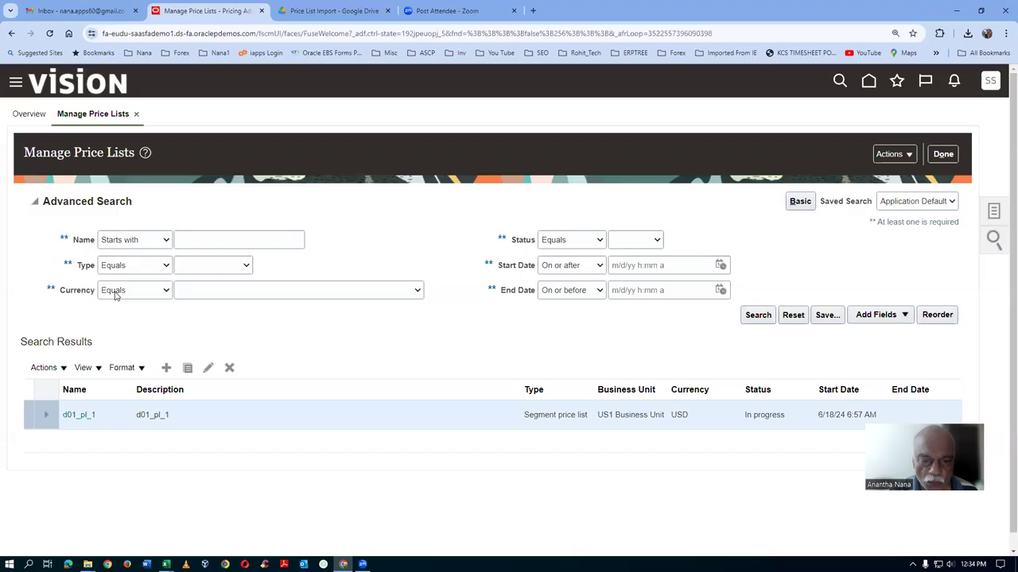
# Search price lists whose name starts with d01 and open d01_pl_1.
pyautogui.click(758, 316)
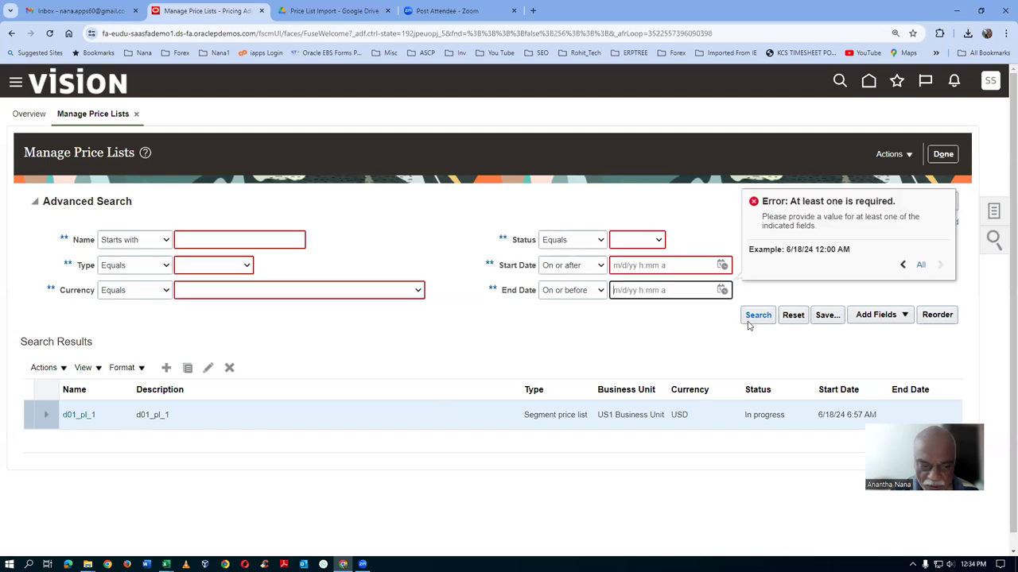
pyautogui.click(208, 240)
pyautogui.write('d')
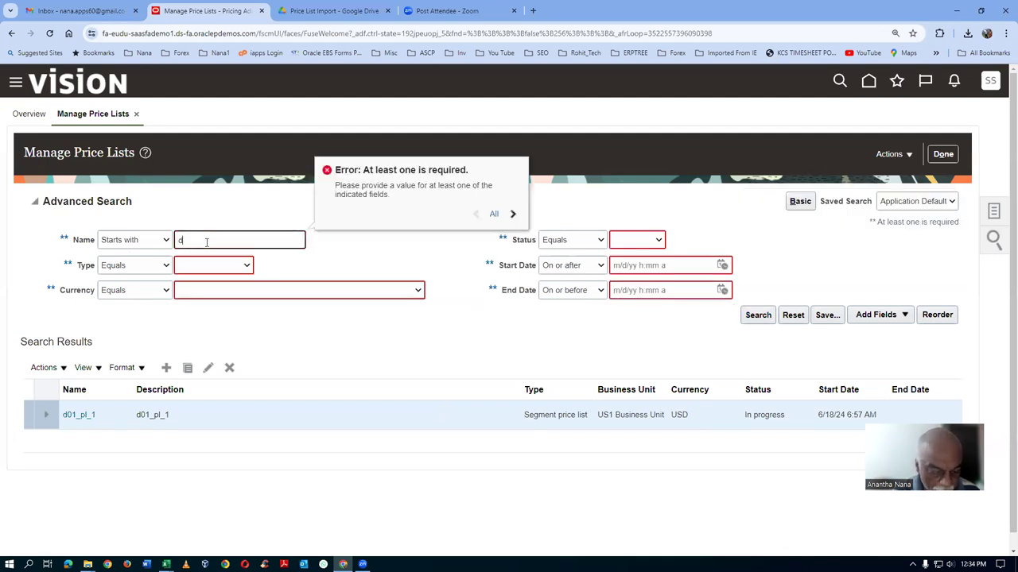
pyautogui.write('01')
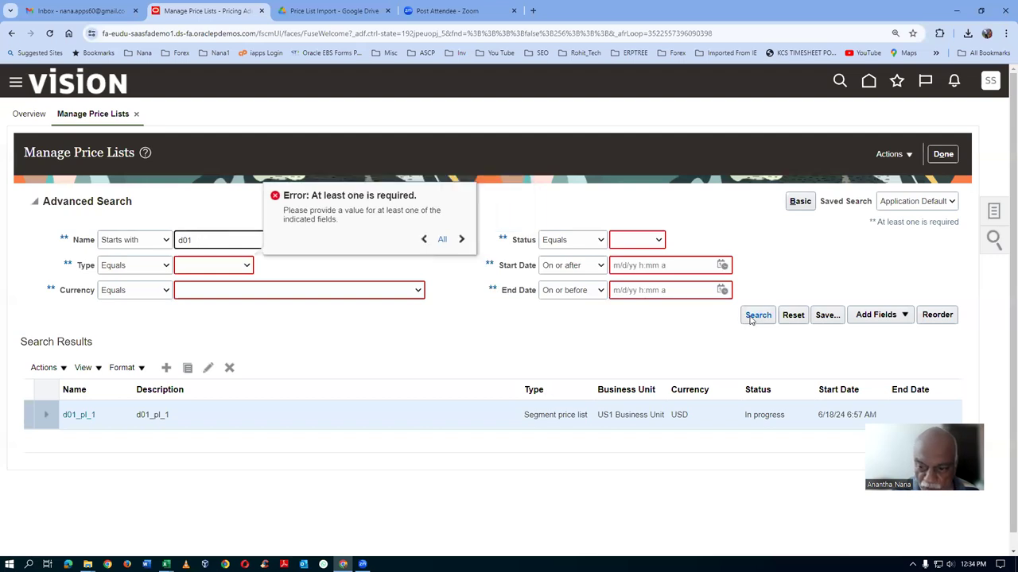
pyautogui.click(756, 316)
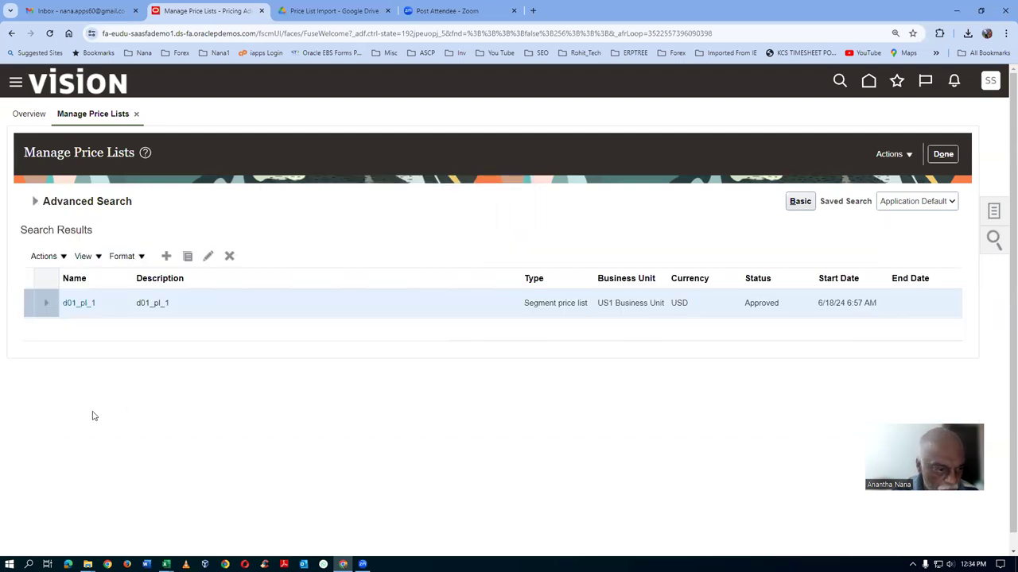
pyautogui.click(77, 305)
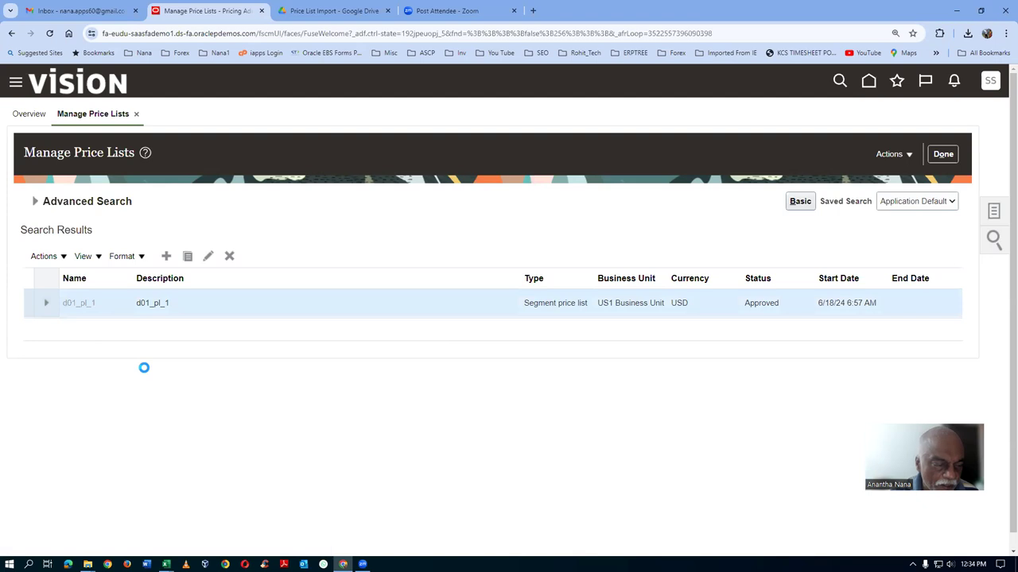
# Filter d01_pl_1's lines to line type Buy and confirm the AS65000 charge at 12.34 USD.
pyautogui.scroll(-2, 144, 372)
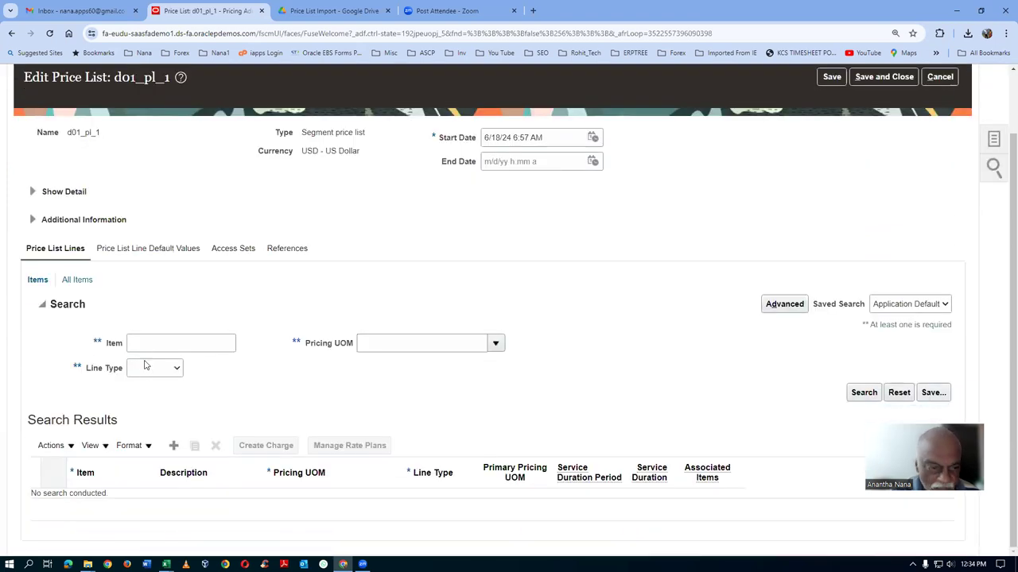
pyautogui.click(144, 347)
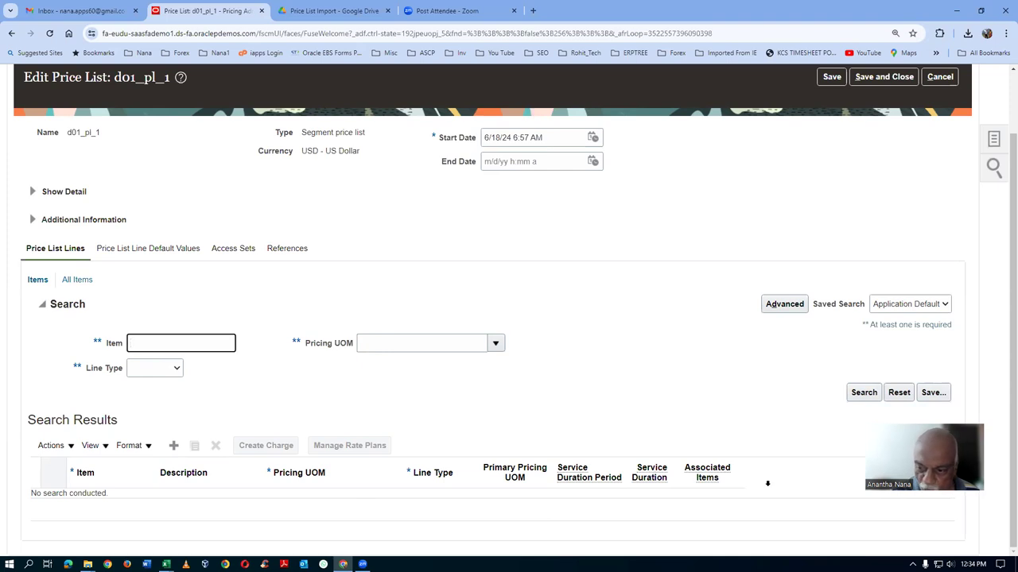
pyautogui.click(863, 397)
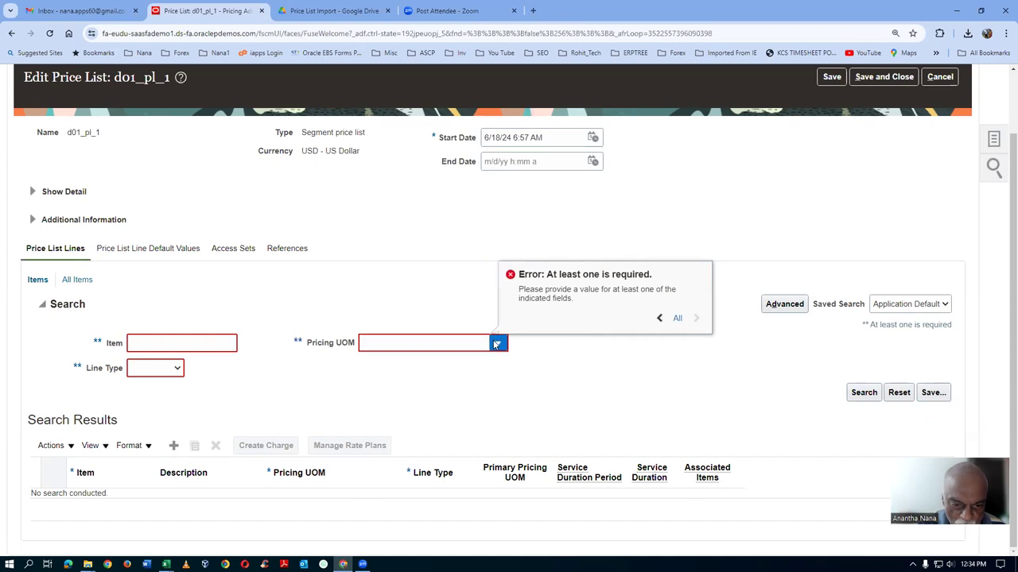
pyautogui.click(362, 345)
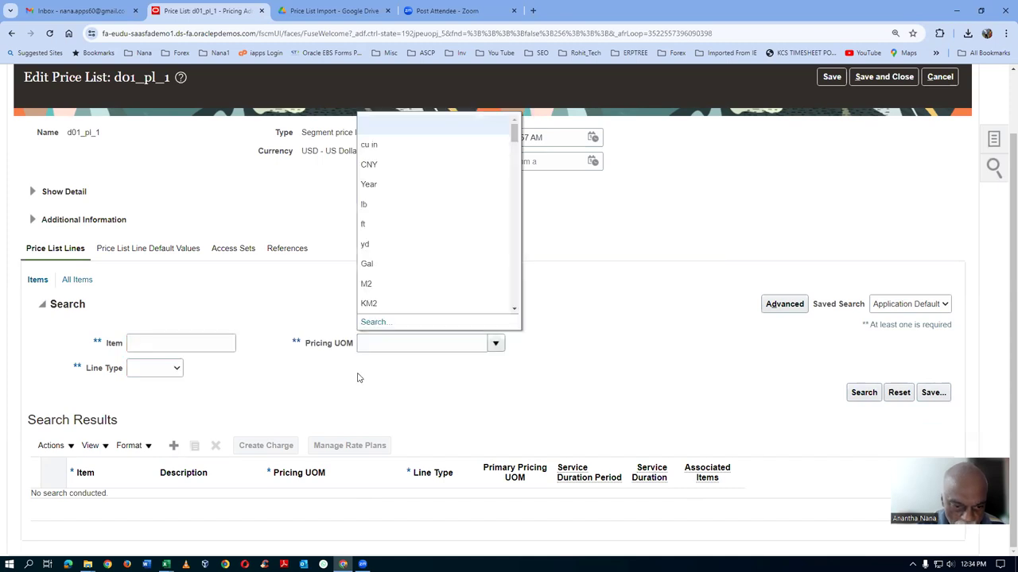
pyautogui.click(384, 341)
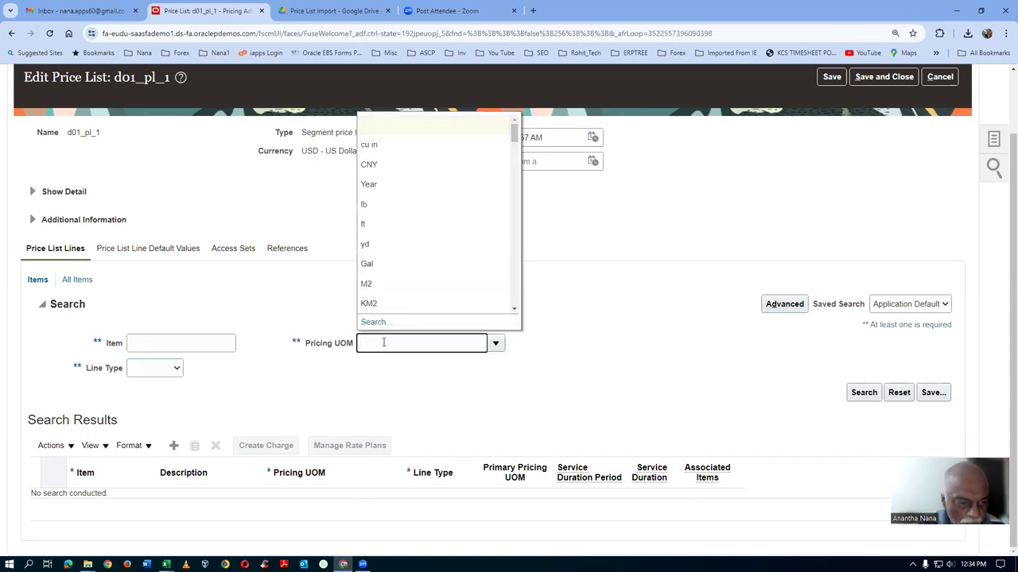
pyautogui.click(146, 370)
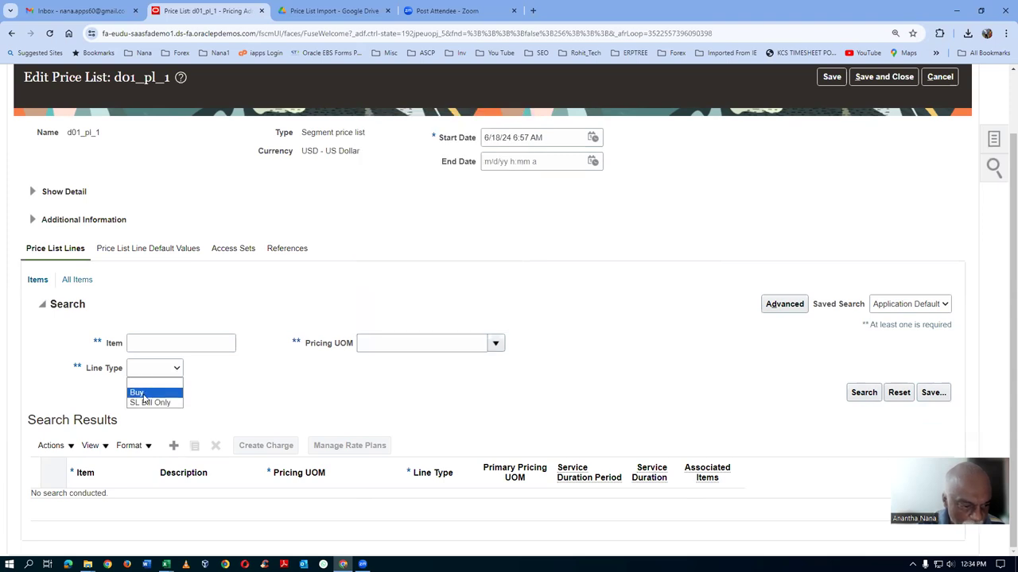
pyautogui.click(144, 393)
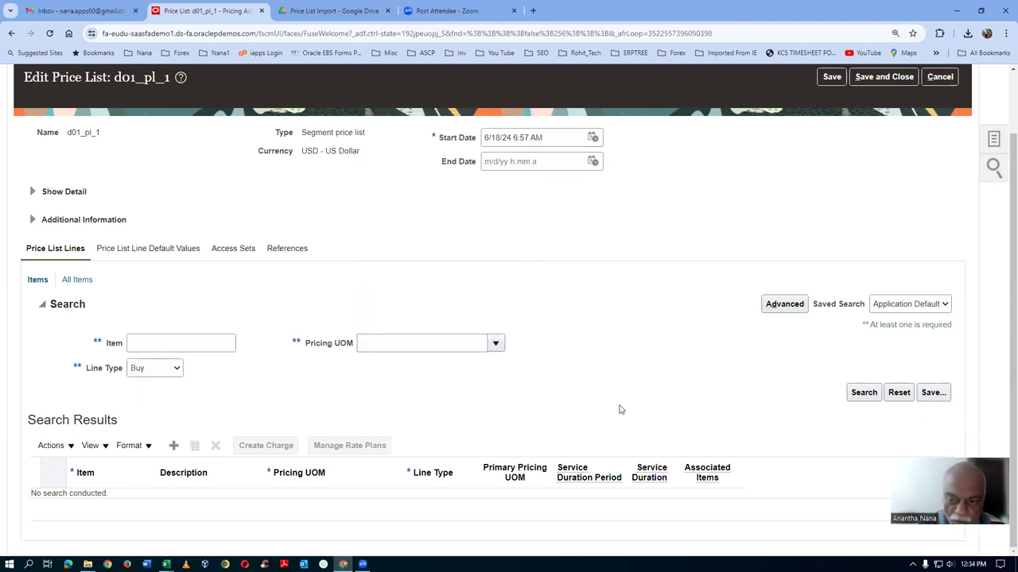
pyautogui.click(865, 393)
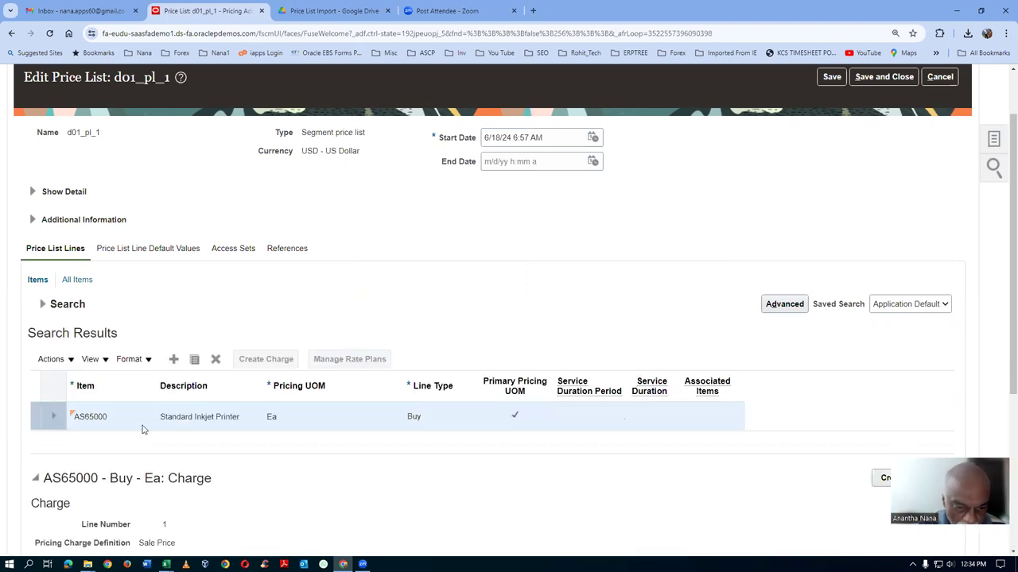
pyautogui.scroll(-3, 317, 477)
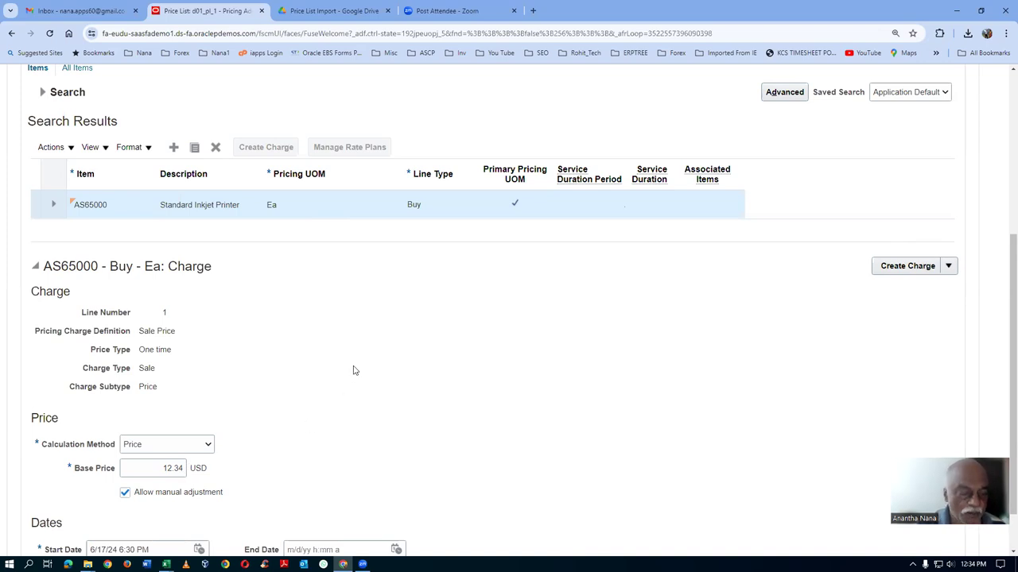
pyautogui.hotkey('alt', 'Tab')
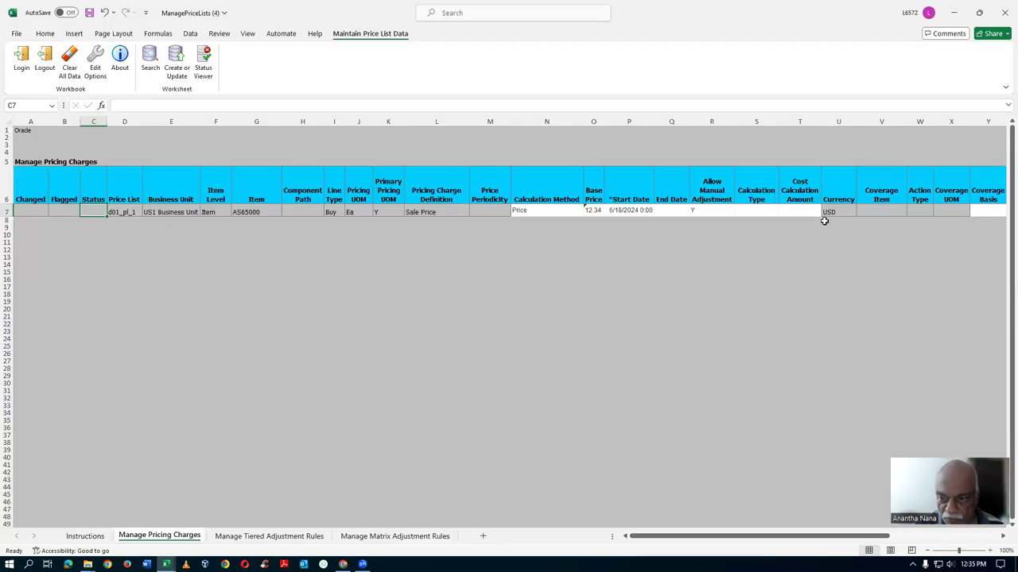
pyautogui.click(793, 212)
pyautogui.click(757, 211)
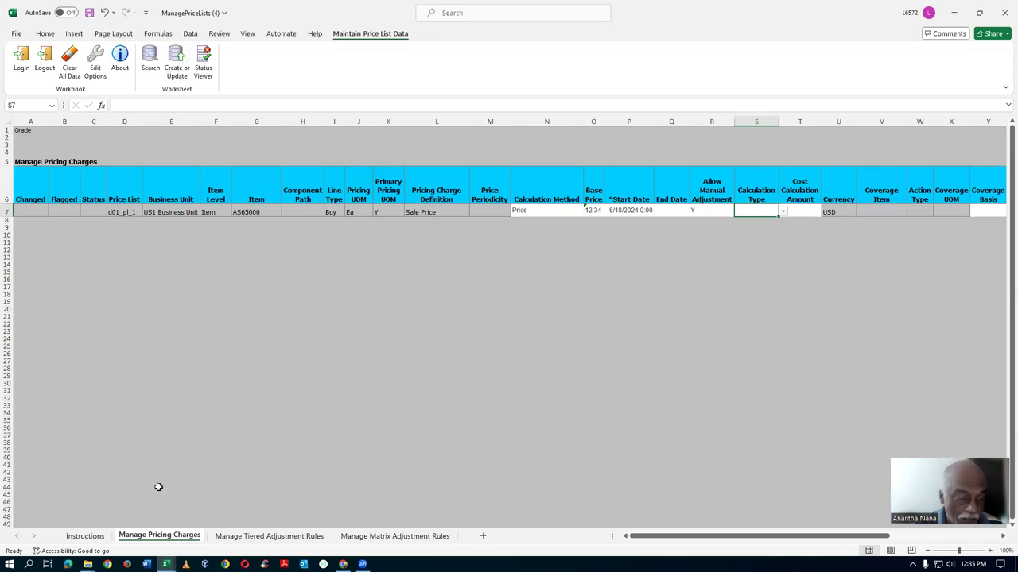
pyautogui.click(87, 565)
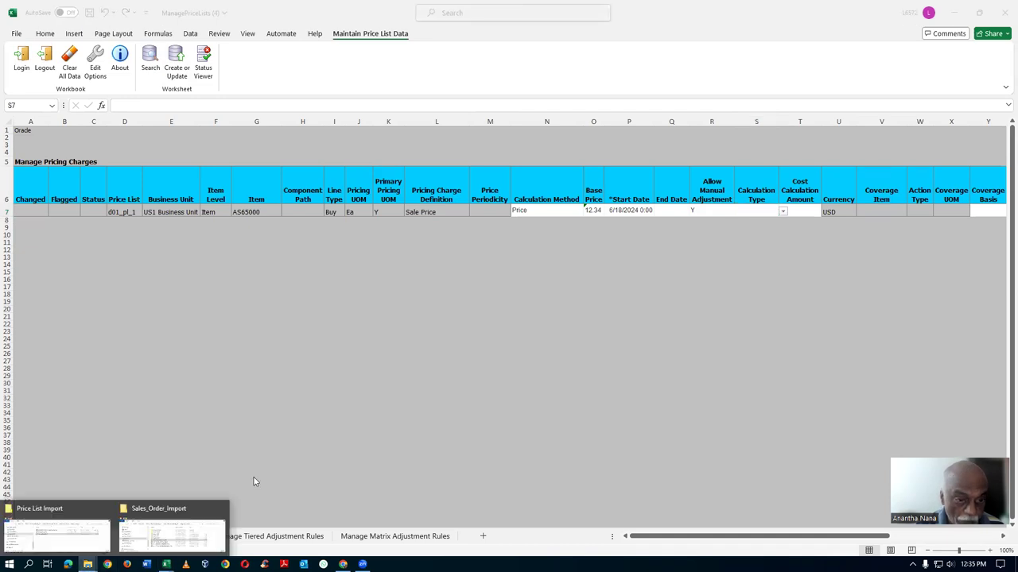
pyautogui.click(172, 531)
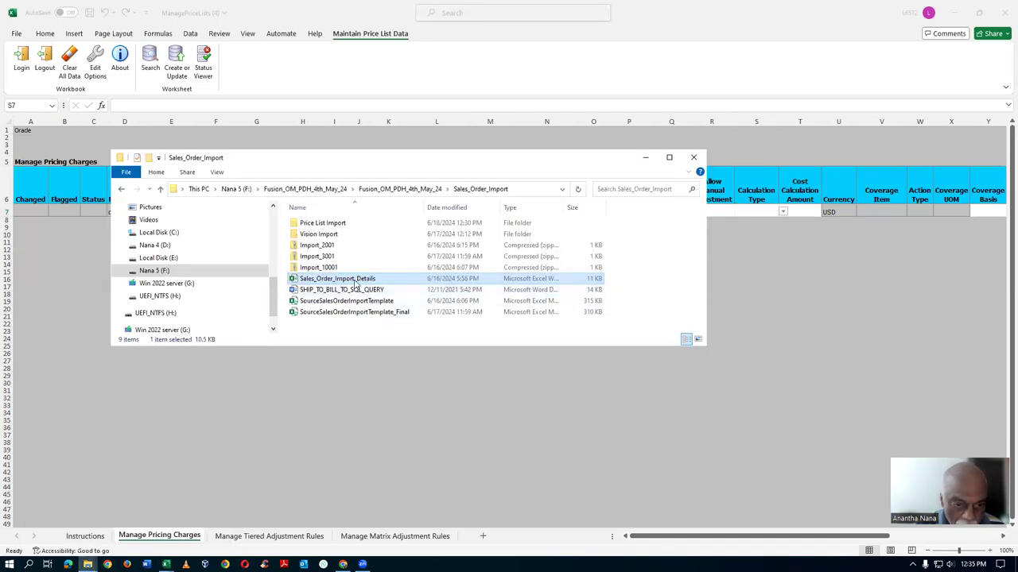
pyautogui.doubleClick(325, 226)
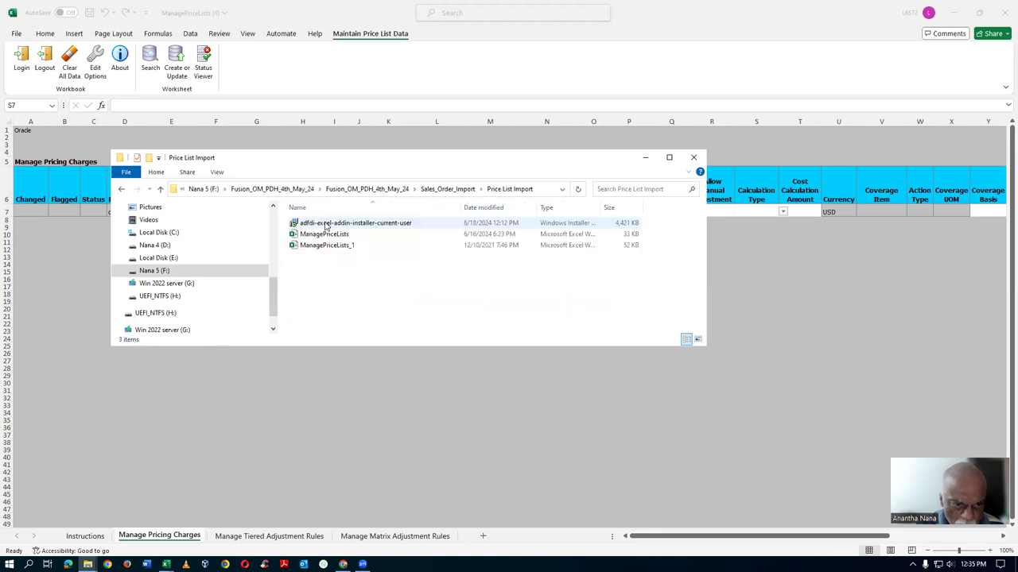
pyautogui.click(356, 226)
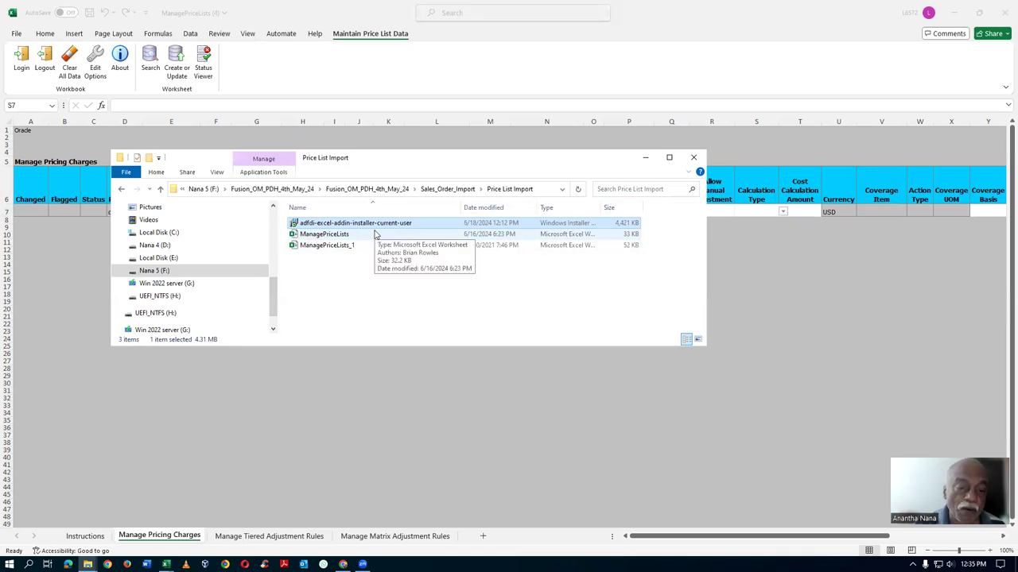
pyautogui.click(378, 305)
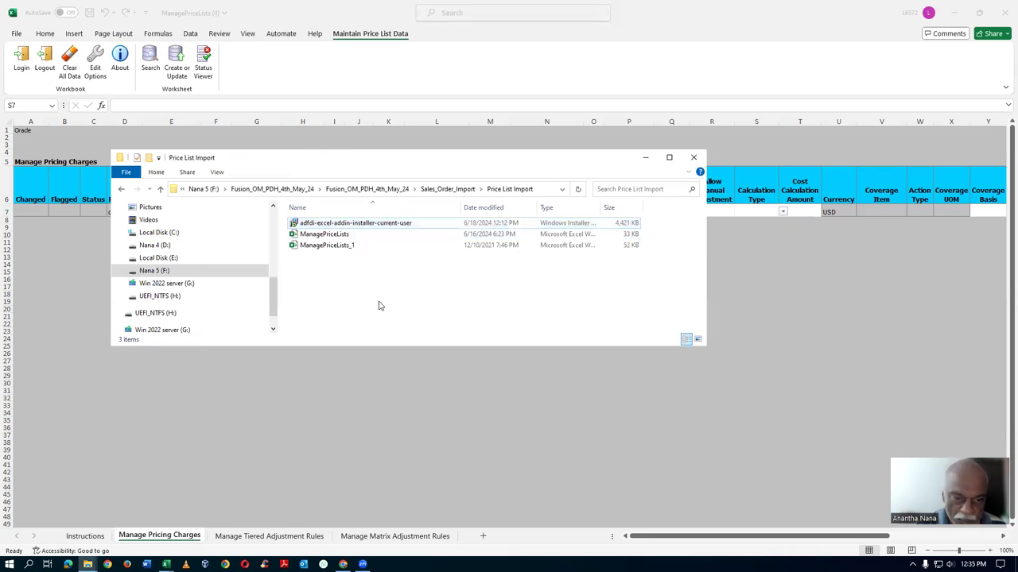
pyautogui.click(377, 224)
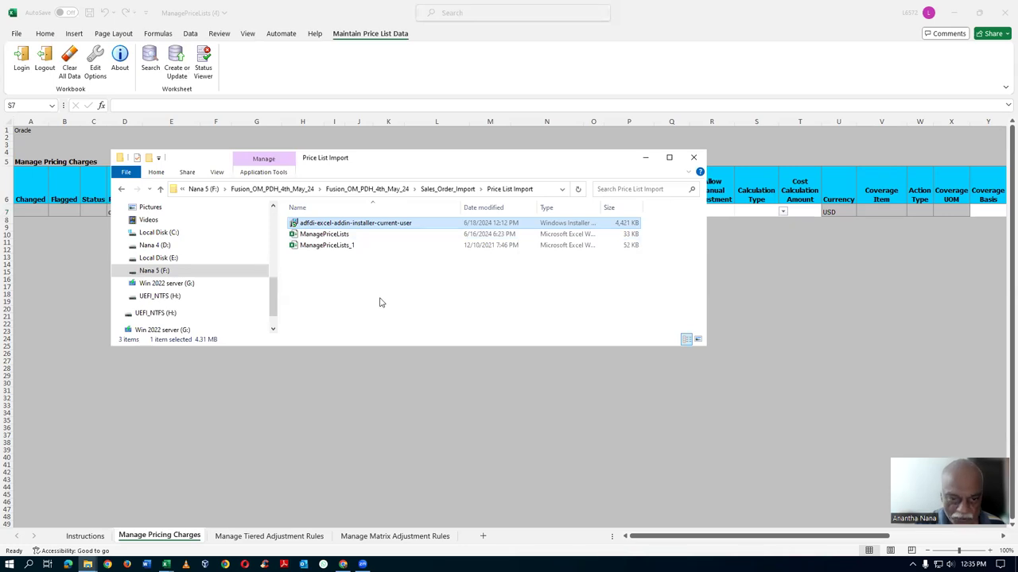
pyautogui.click(769, 276)
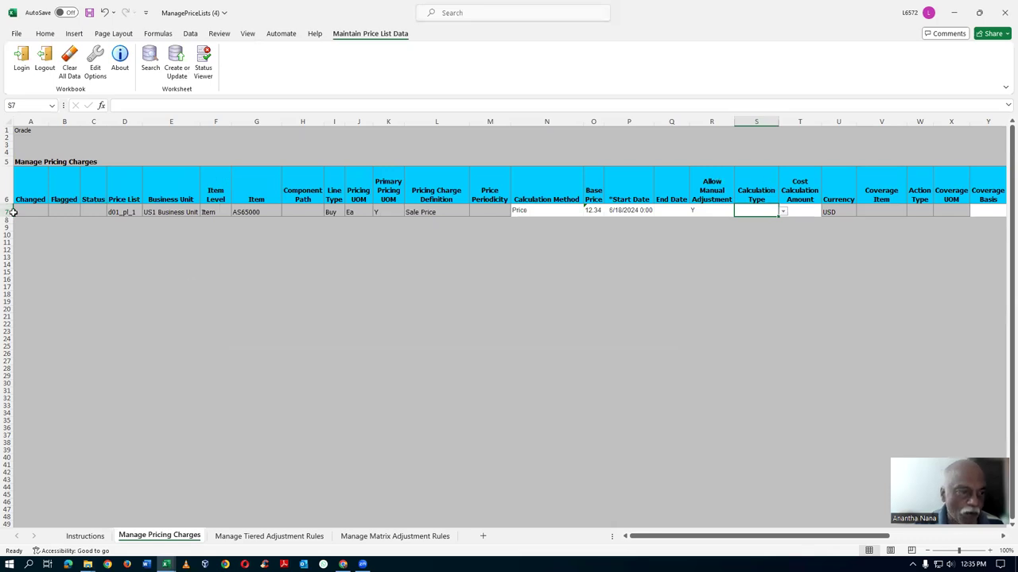
# Switch to ManagePriceLists_1 and view its sample charge row from column A.
pyautogui.hotkey('alt', 'Tab')
pyautogui.hotkey('alt', 'Tab')
pyautogui.hotkey('alt', 'Tab')
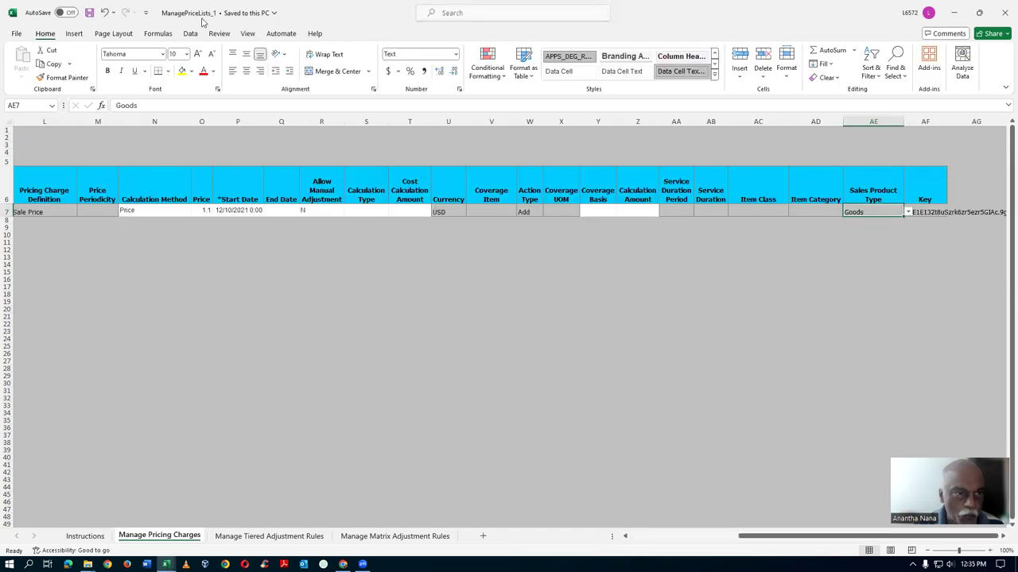
pyautogui.click(245, 304)
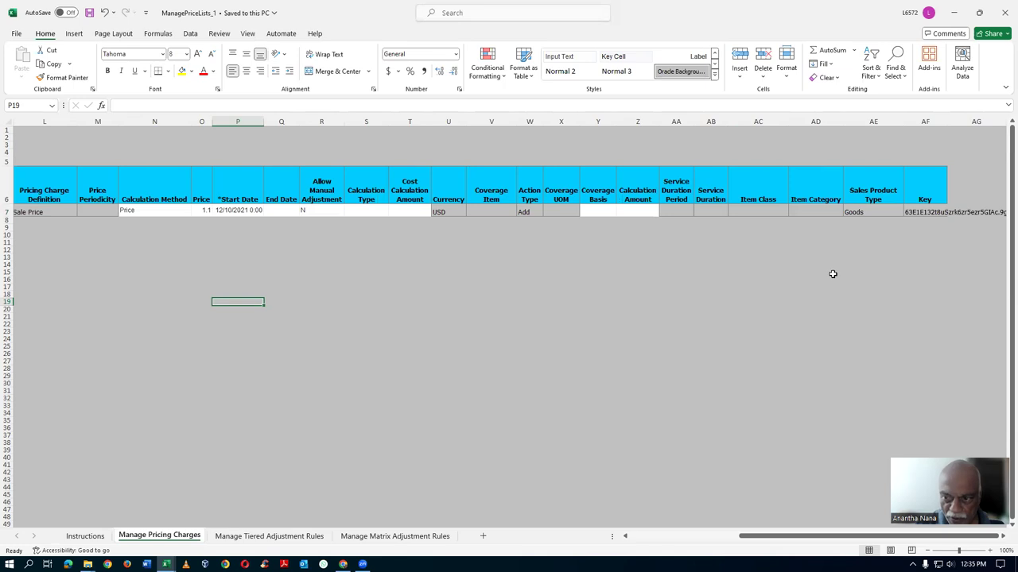
pyautogui.click(708, 256)
pyautogui.press('Left')
pyautogui.press('Left')
pyautogui.press('Left')
pyautogui.press('Left')
pyautogui.press('Left')
pyautogui.press('Left')
pyautogui.press('Left')
pyautogui.press('Left')
pyautogui.press('Left')
pyautogui.press('Left')
pyautogui.press('Left')
pyautogui.press('Left')
pyautogui.press('Left')
pyautogui.press('Left')
pyautogui.press('Left')
pyautogui.press('Left')
pyautogui.press('Left')
pyautogui.press('Left')
pyautogui.press('Left')
pyautogui.press('Left')
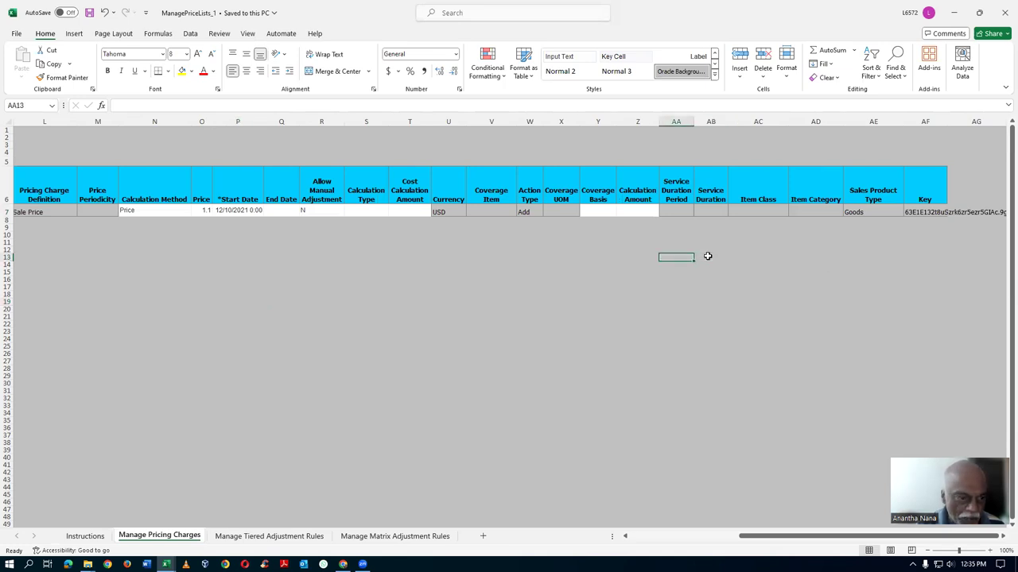